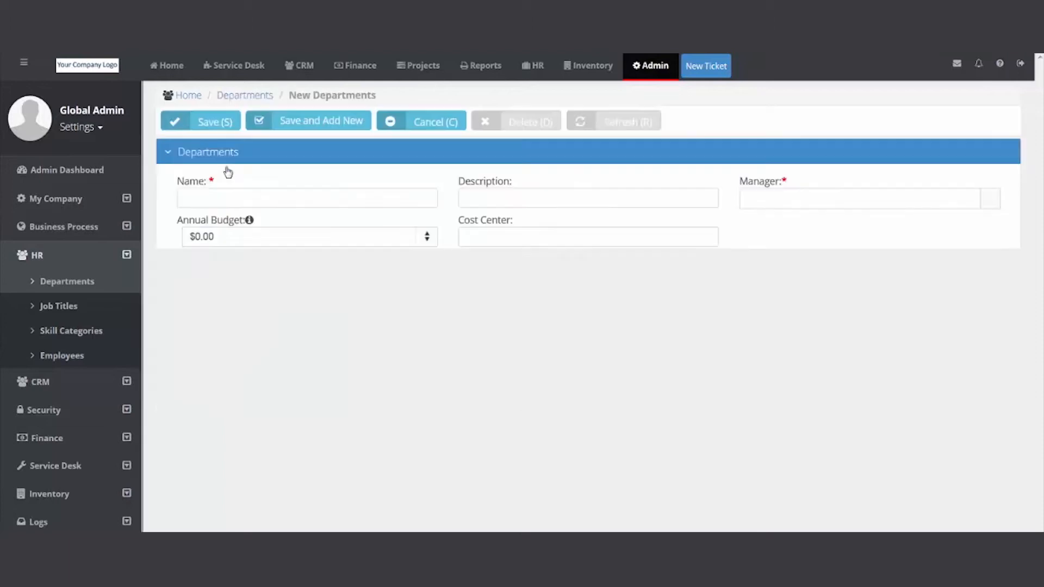
# Create the Prof Services department with description Prof Services and an existing employee as manager, and save it
pyautogui.write('Prof')
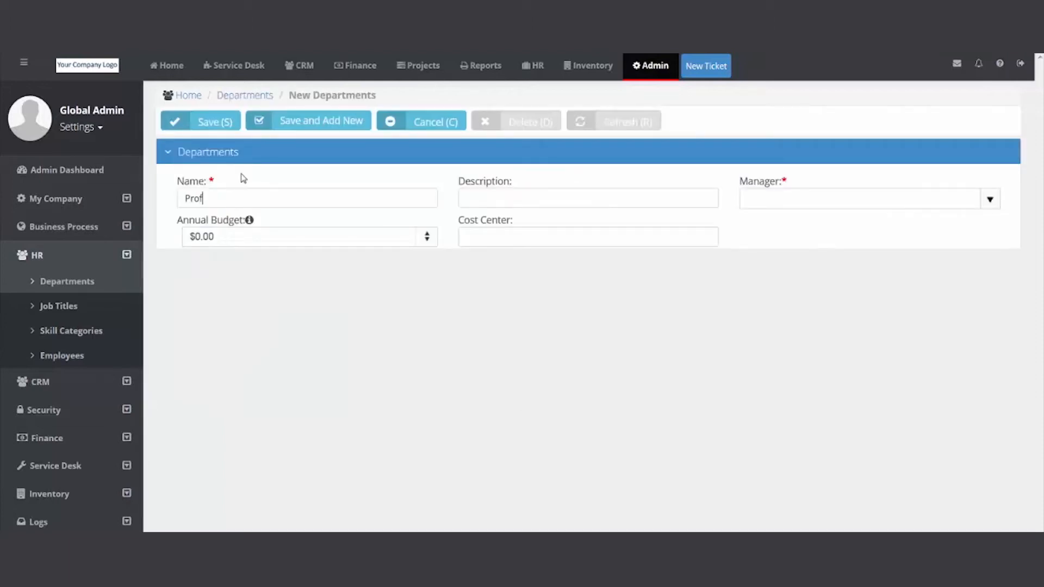
pyautogui.write(' Services')
pyautogui.hotkey('ctrl', 'a')
pyautogui.hotkey('ctrl', 'c')
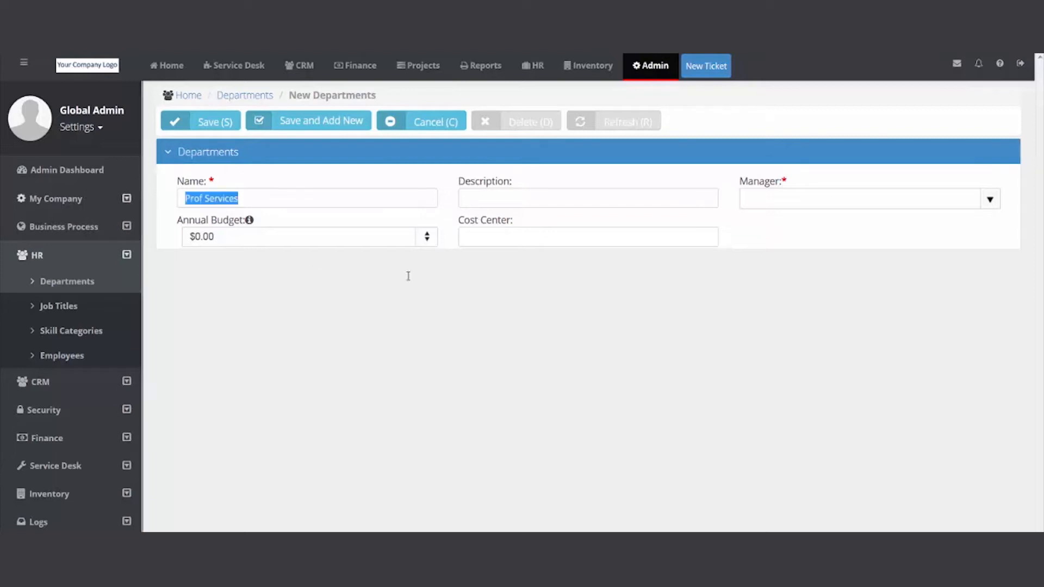
pyautogui.click(576, 199)
pyautogui.hotkey('ctrl', 'v')
pyautogui.click(760, 198)
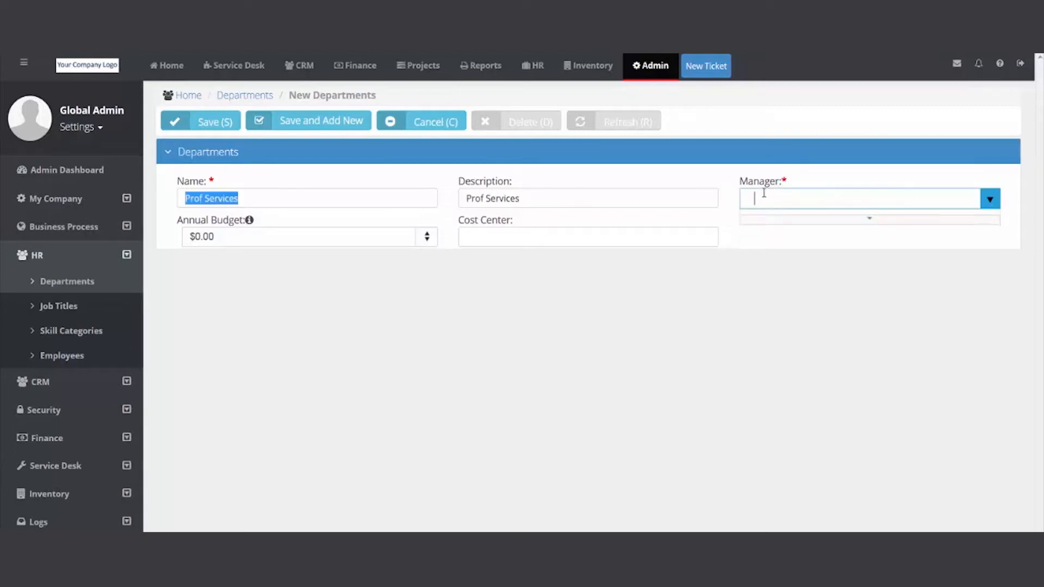
pyautogui.click(764, 238)
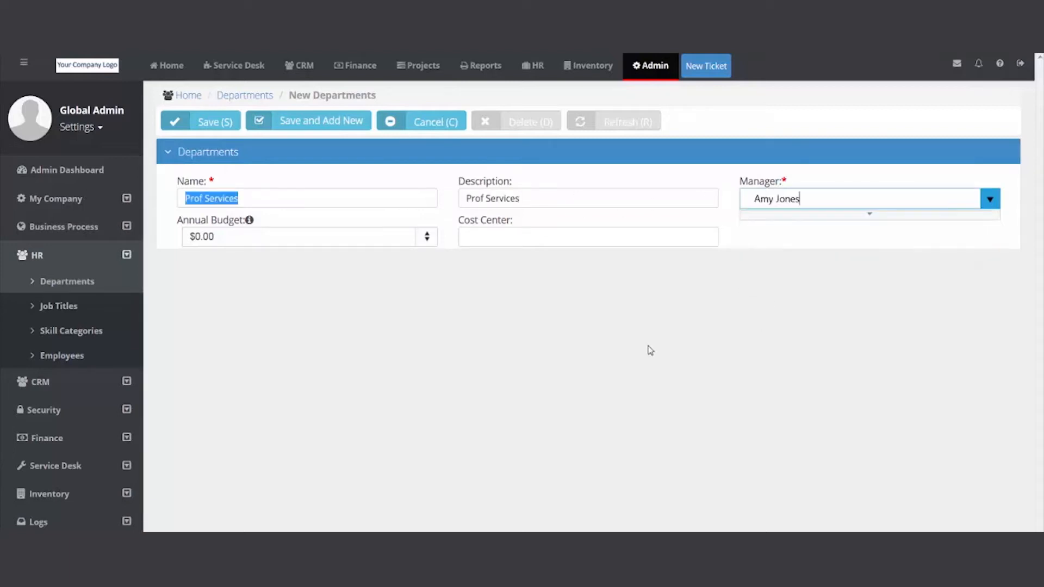
pyautogui.click(208, 125)
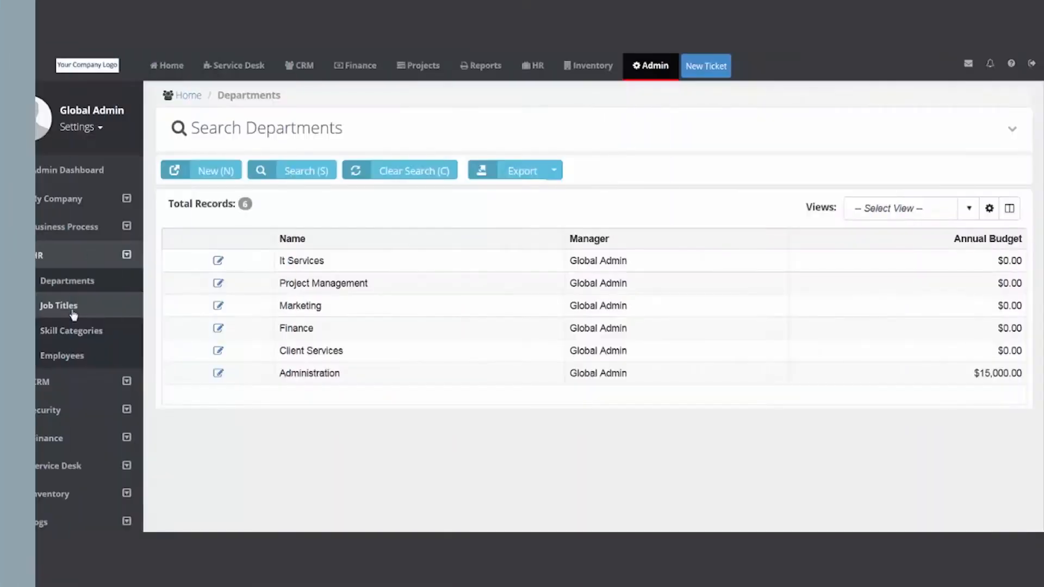
# Go from Job Titles to Skill Categories and open the Developer category for editing
pyautogui.click(72, 309)
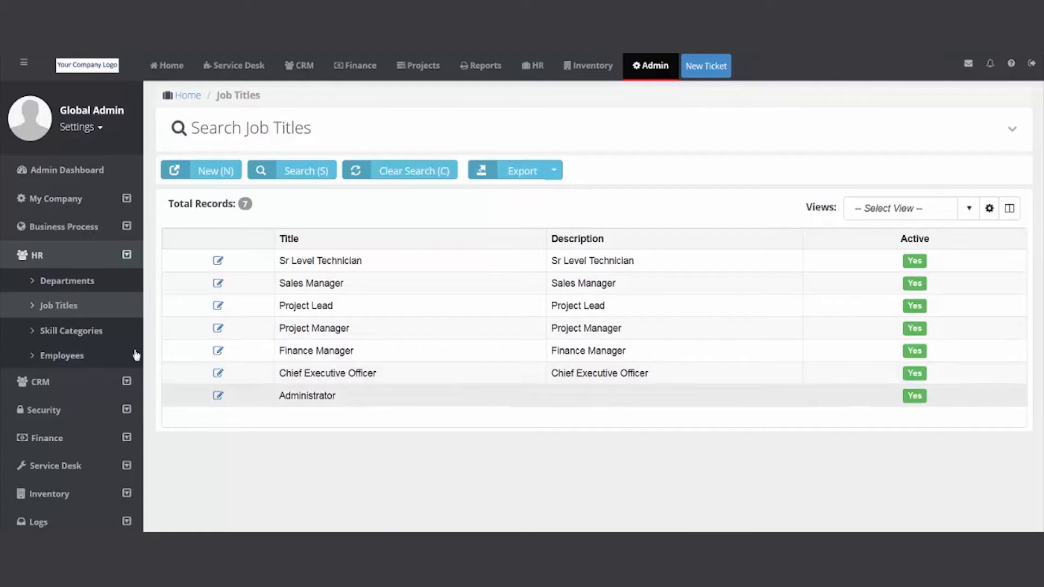
pyautogui.click(89, 334)
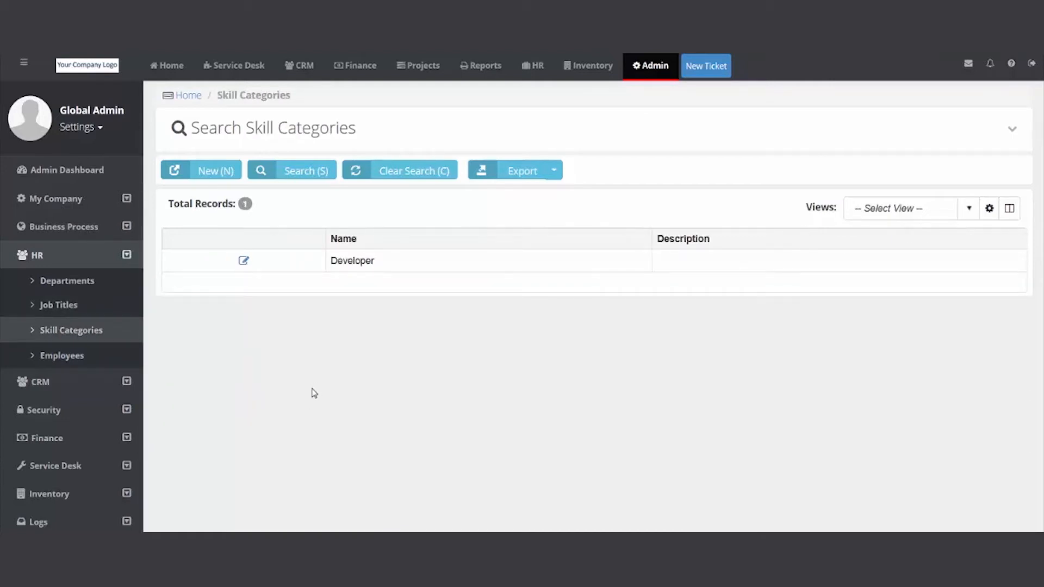
pyautogui.click(243, 263)
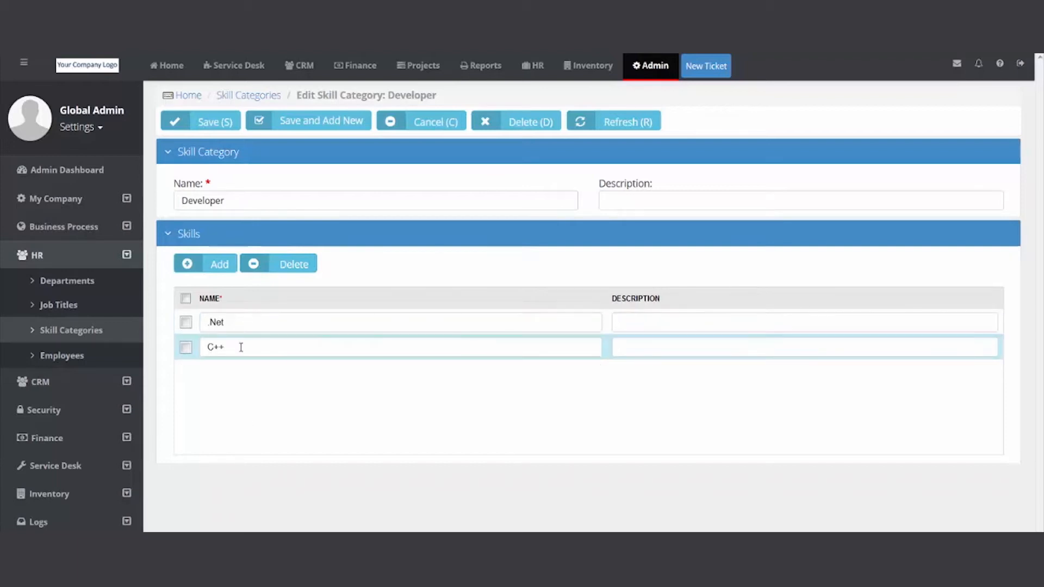
pyautogui.click(255, 99)
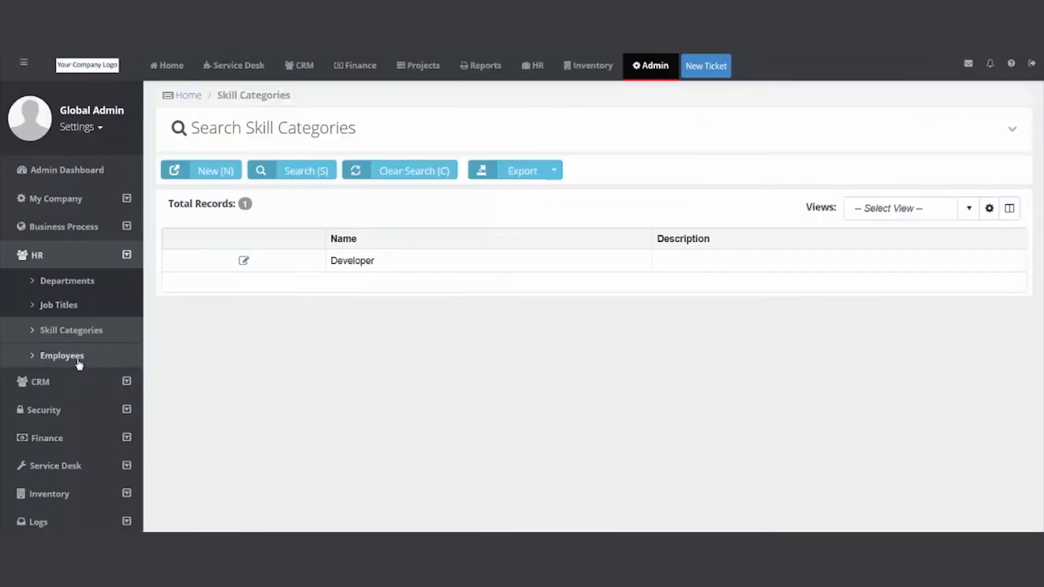
# From the Employees list, start a new employee record
pyautogui.click(77, 362)
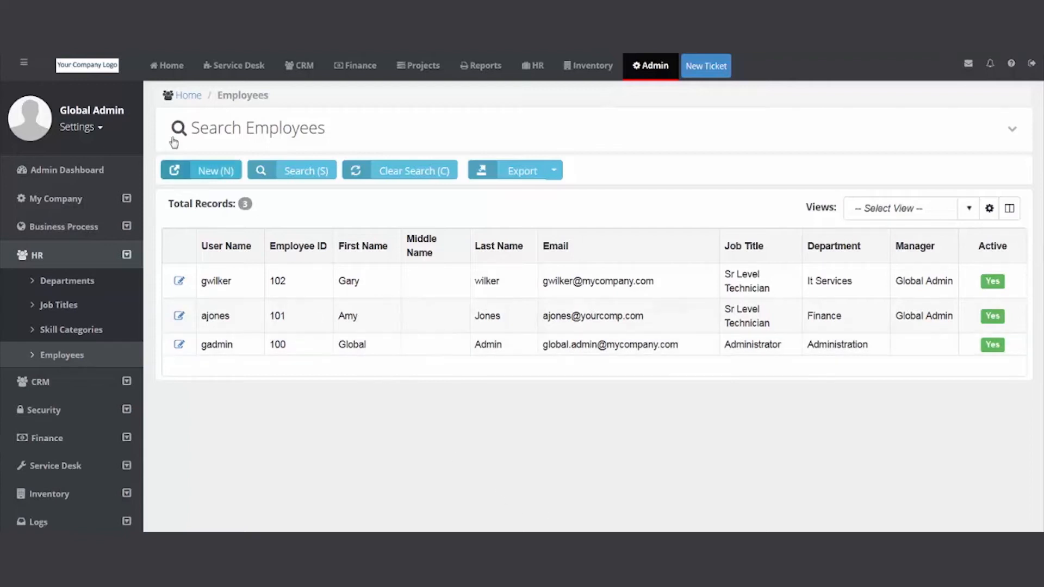
pyautogui.click(214, 171)
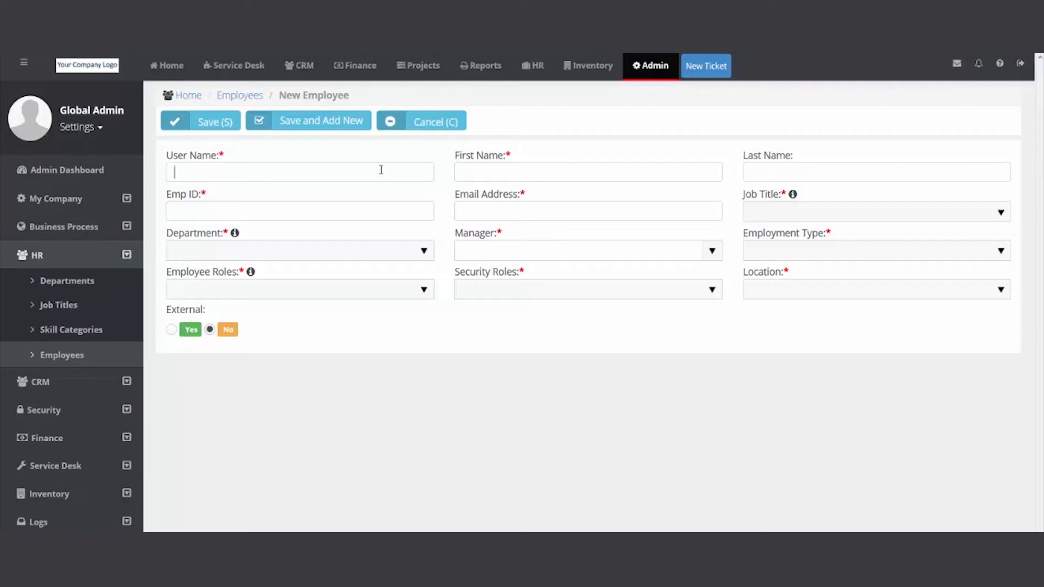
# Enter the new employee's user name and employee ID
pyautogui.write('msmith')
pyautogui.click(580, 180)
pyautogui.click(786, 168)
pyautogui.click(380, 213)
pyautogui.write('102')
pyautogui.click(557, 211)
# Set the job title to Sr Level Technician and the department to It Services
pyautogui.click(772, 212)
pyautogui.scroll(-1, 868, 228)
pyautogui.scroll(-1, 866, 229)
pyautogui.click(852, 303)
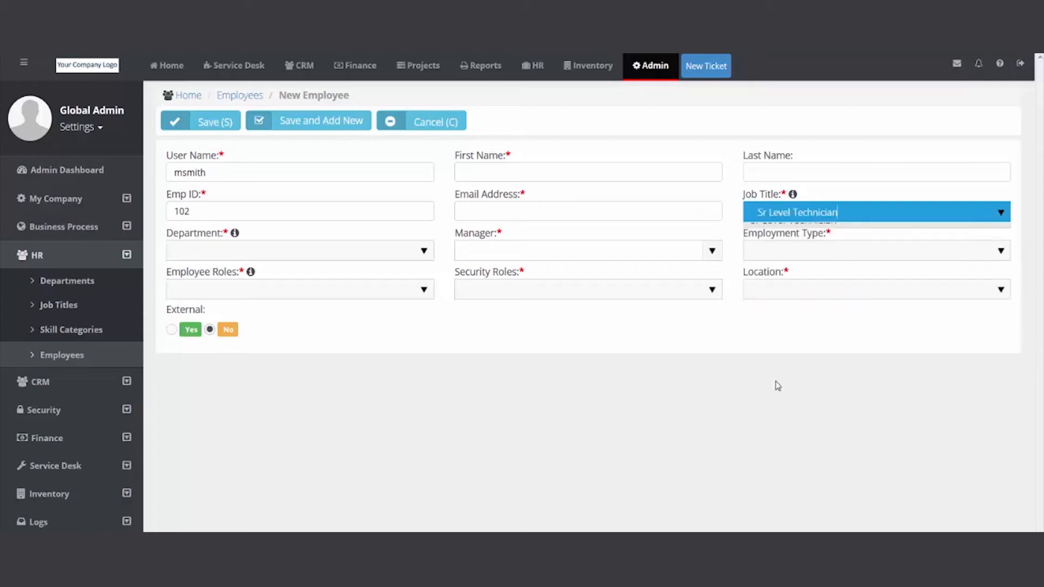
pyautogui.click(423, 252)
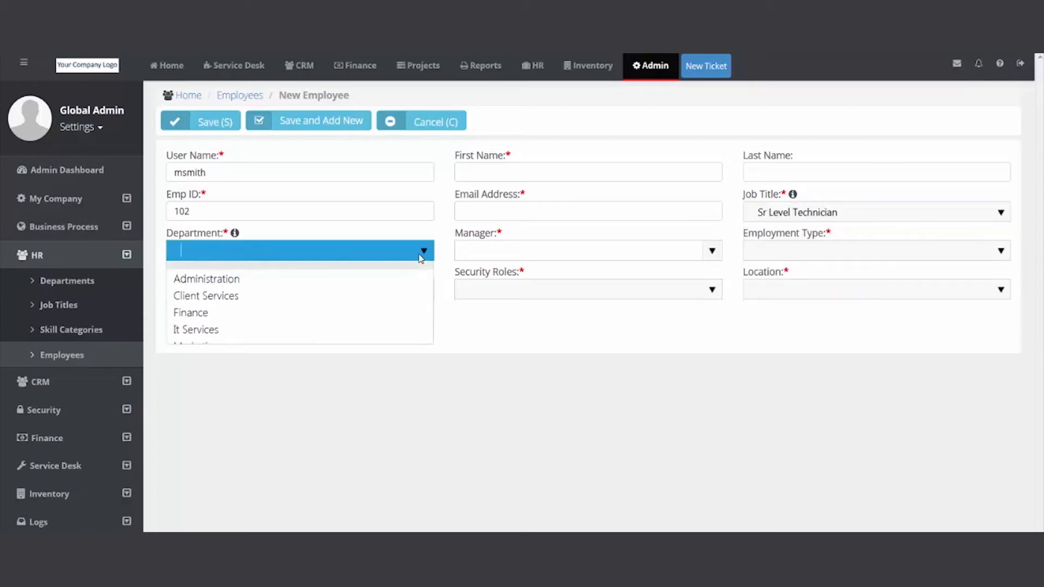
pyautogui.scroll(-1, 357, 298)
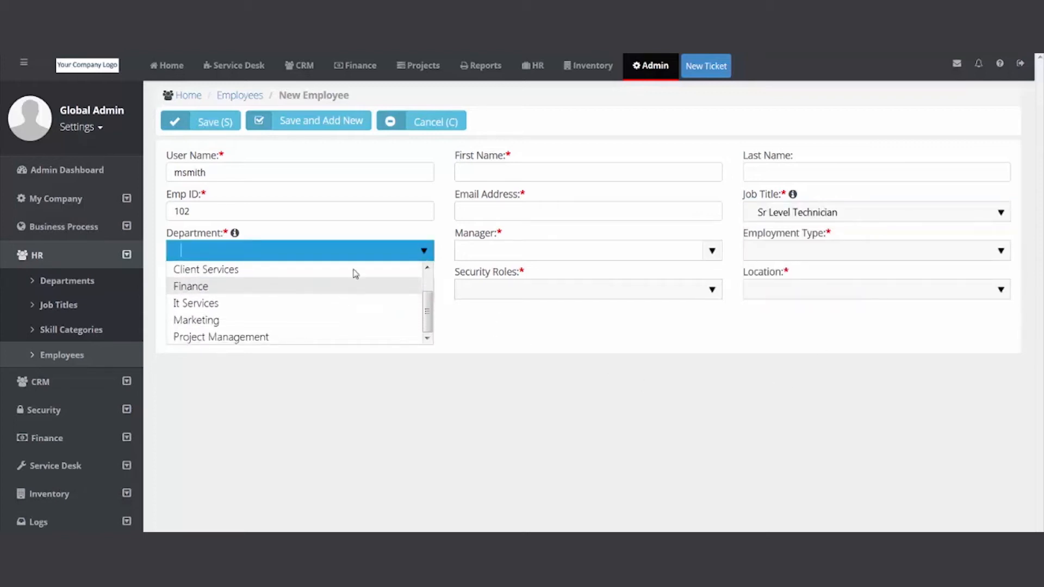
pyautogui.click(356, 319)
pyautogui.click(353, 259)
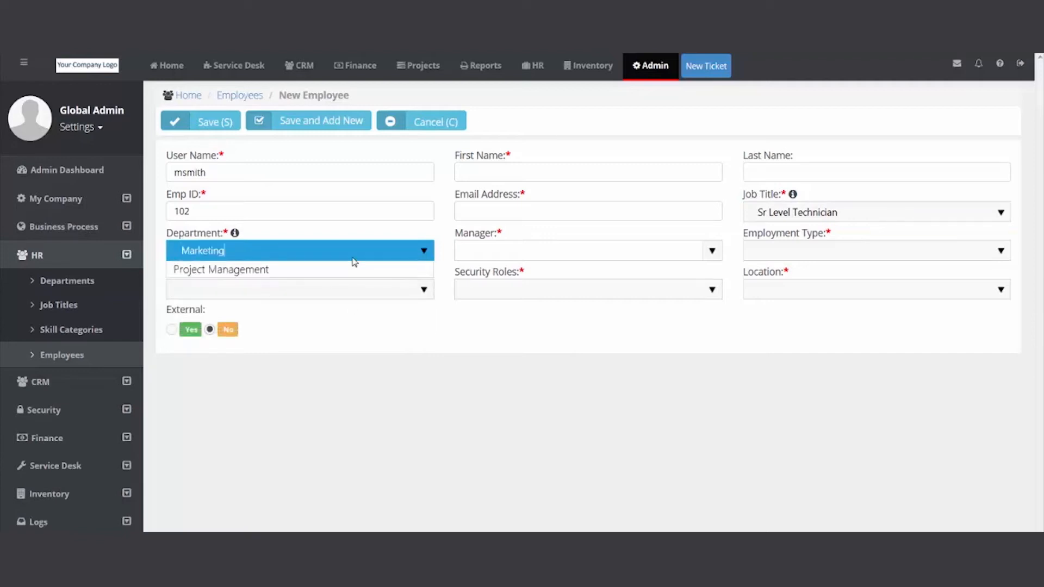
pyautogui.click(330, 303)
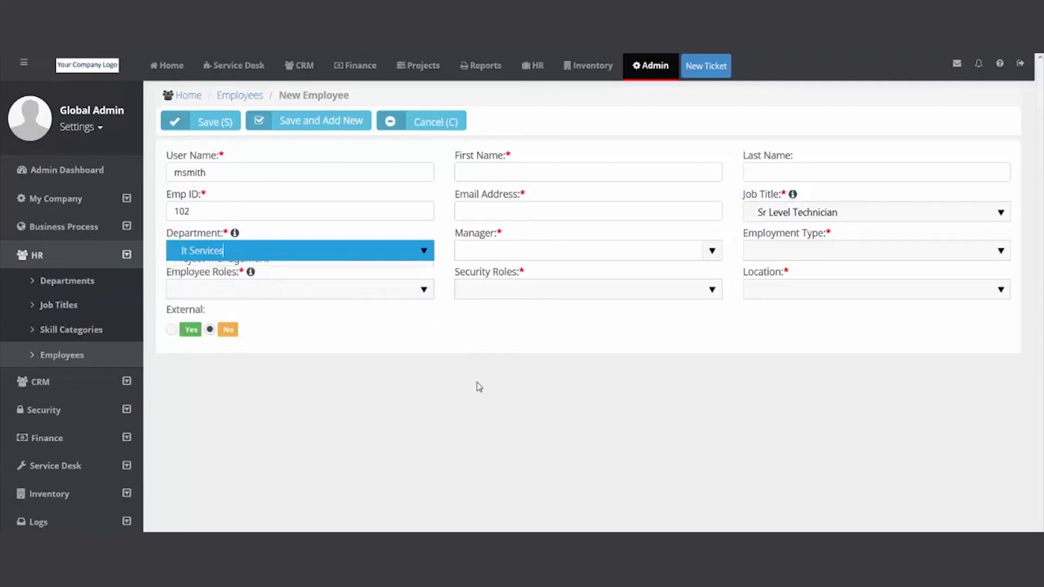
# Make Global Admin the manager, with Full Time employment and the Administration role
pyautogui.click(598, 254)
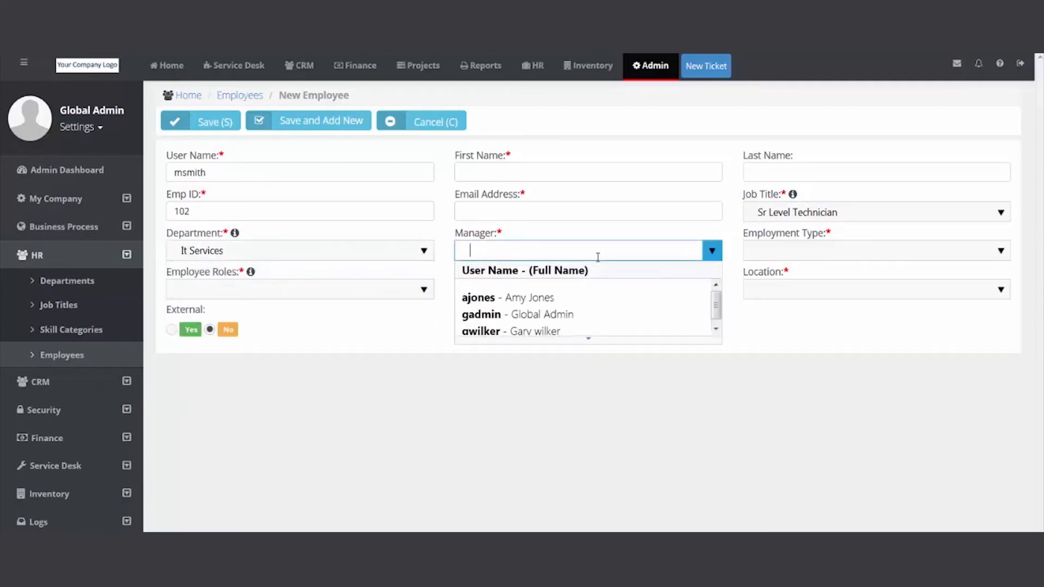
pyautogui.click(567, 319)
pyautogui.click(762, 256)
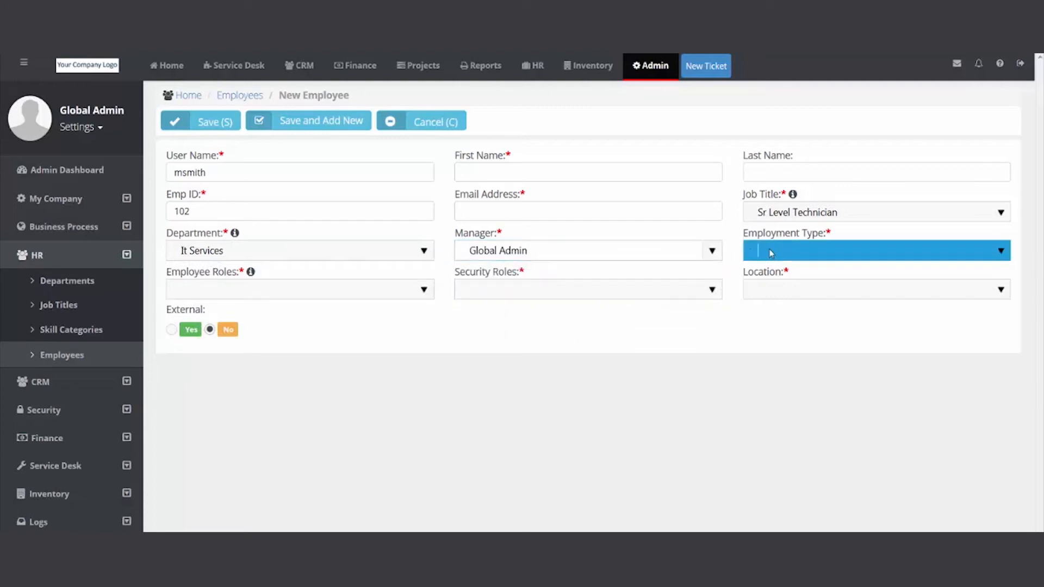
pyautogui.scroll(-1, 843, 282)
pyautogui.scroll(-1, 843, 296)
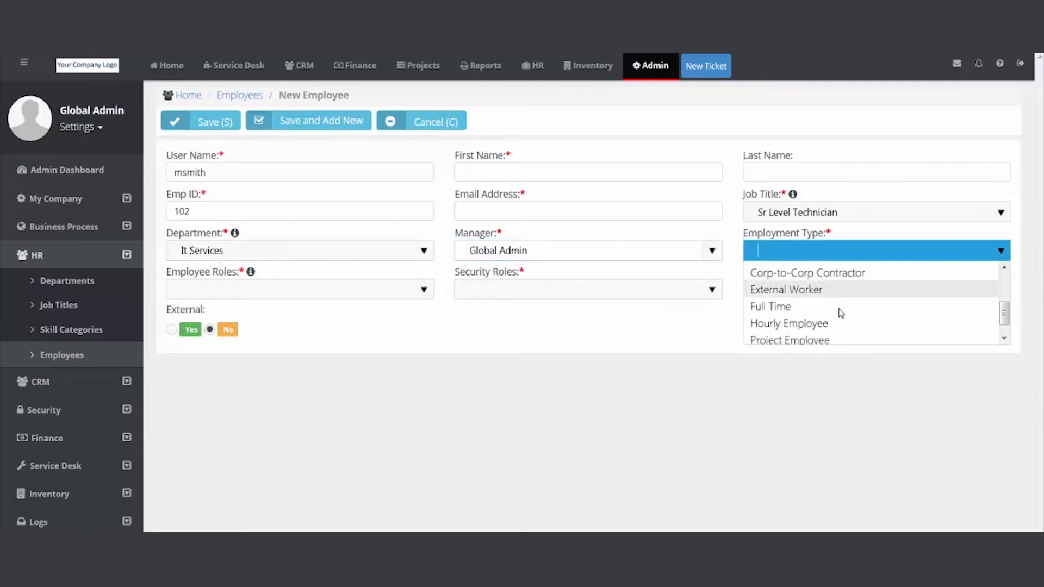
pyautogui.click(841, 313)
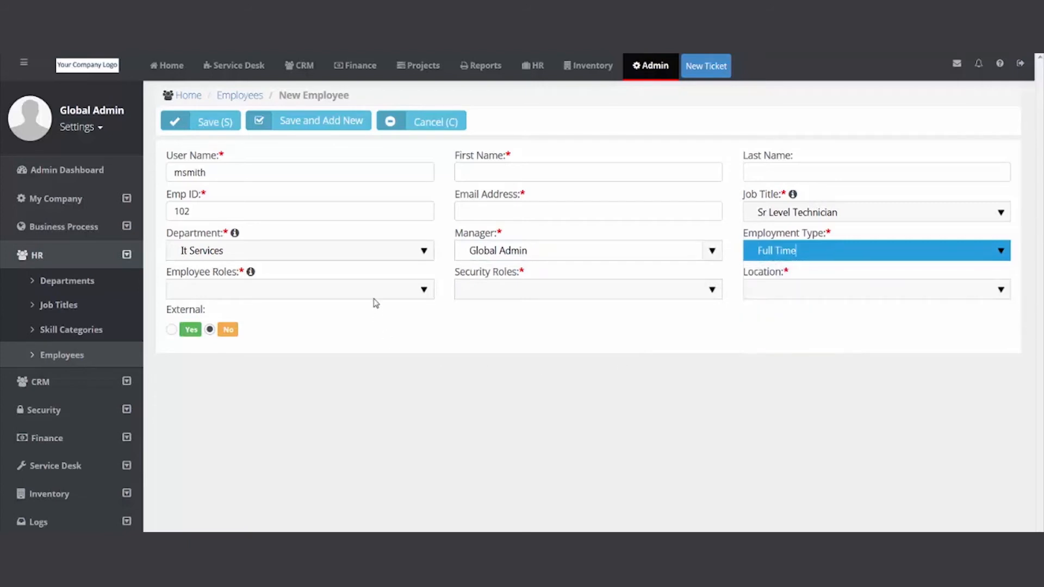
pyautogui.click(391, 292)
pyautogui.click(366, 314)
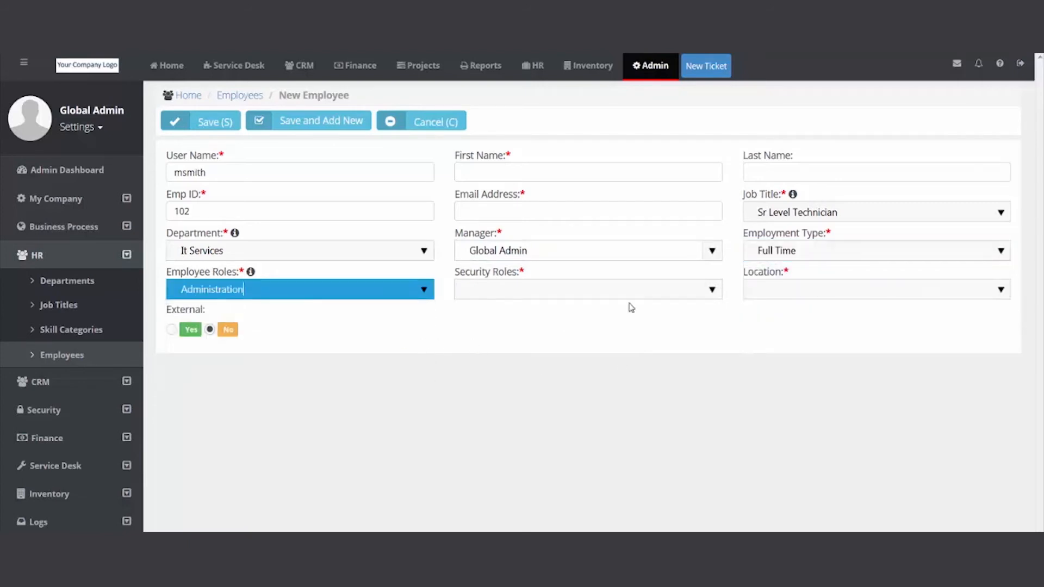
pyautogui.click(709, 291)
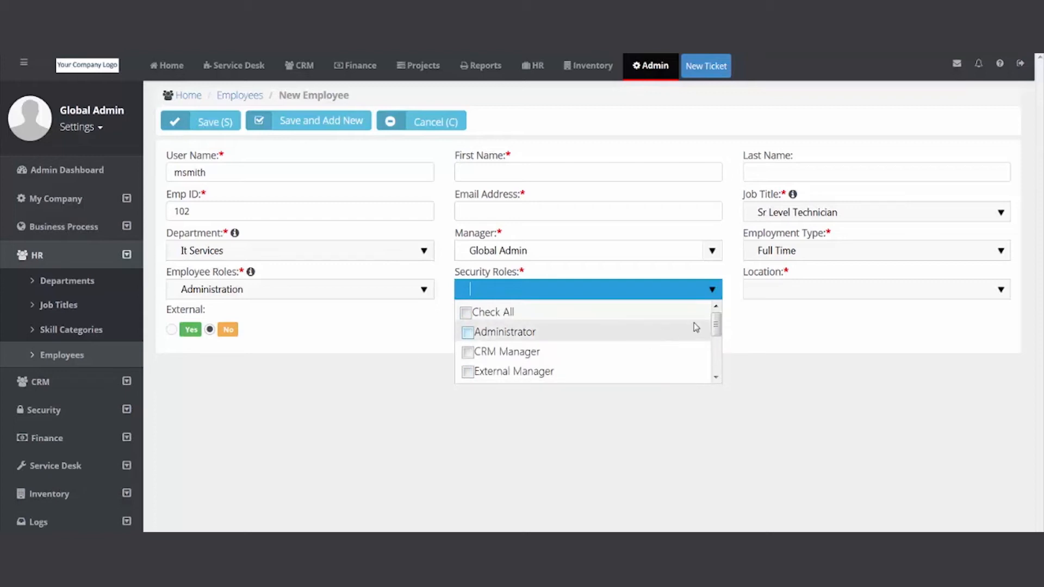
# Give the employee Administrator security and Headquarters / Main Office location, then return to Employees unsaved
pyautogui.moveTo(716, 331)
pyautogui.mouseDown()
pyautogui.moveTo(723, 371)
pyautogui.moveTo(719, 318)
pyautogui.mouseUp()
pyautogui.click(468, 332)
pyautogui.click(831, 317)
pyautogui.click(832, 288)
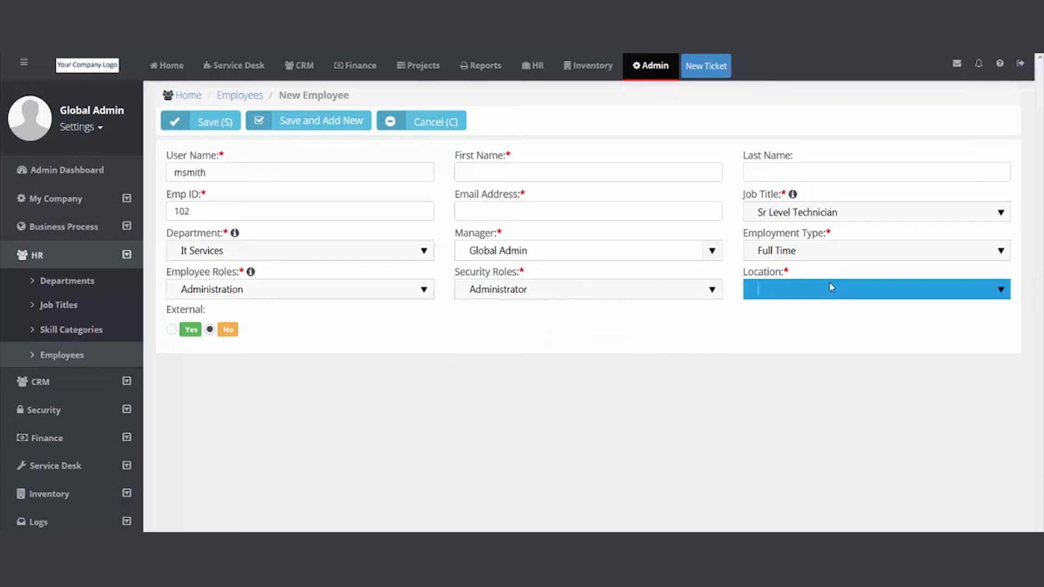
pyautogui.click(833, 321)
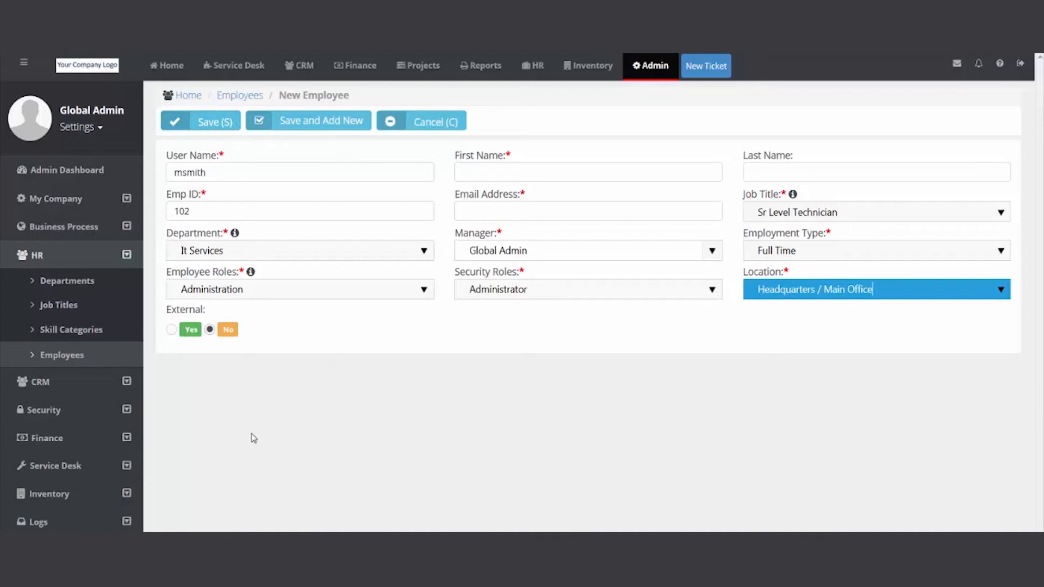
pyautogui.click(249, 98)
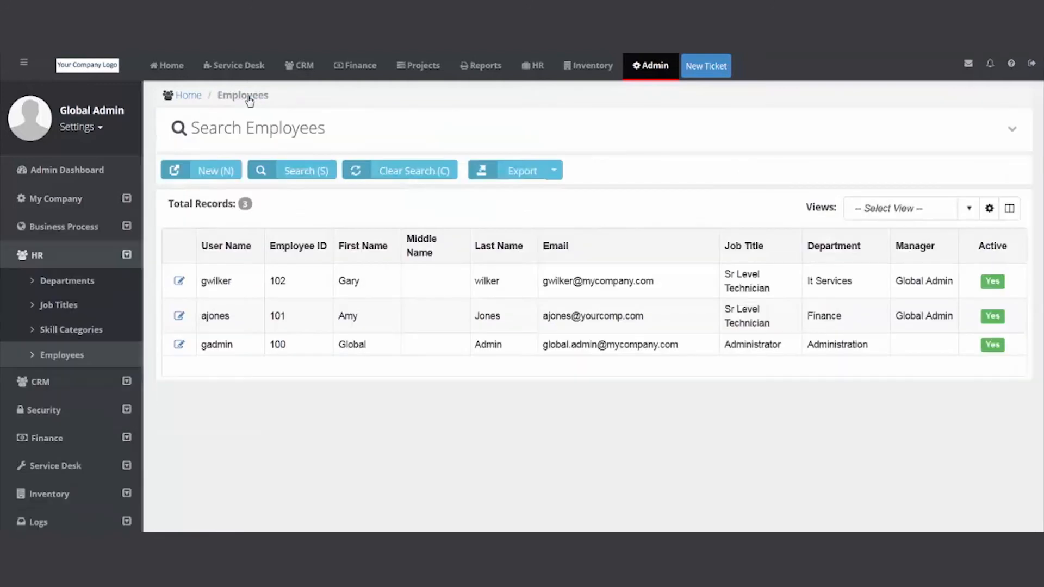
# Open the Finance department employee's record and view its contact information
pyautogui.doubleClick(348, 316)
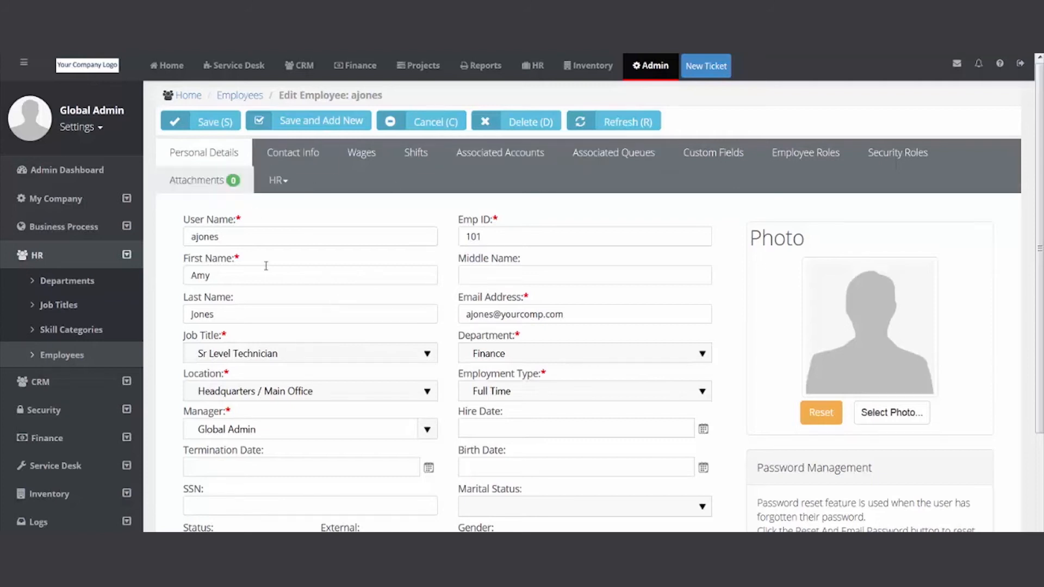
pyautogui.scroll(-2, 281, 265)
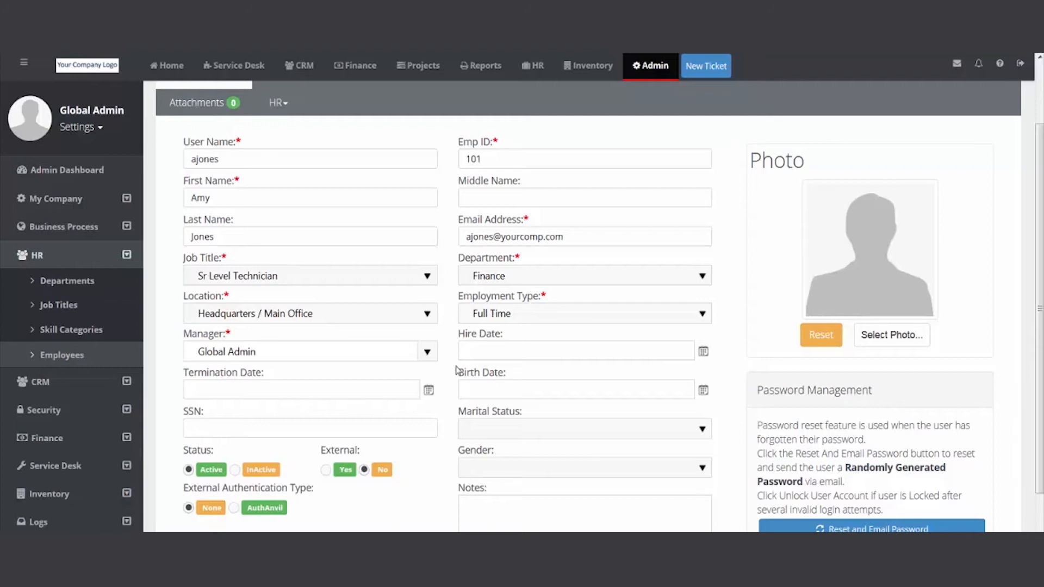
pyautogui.scroll(-2, 859, 492)
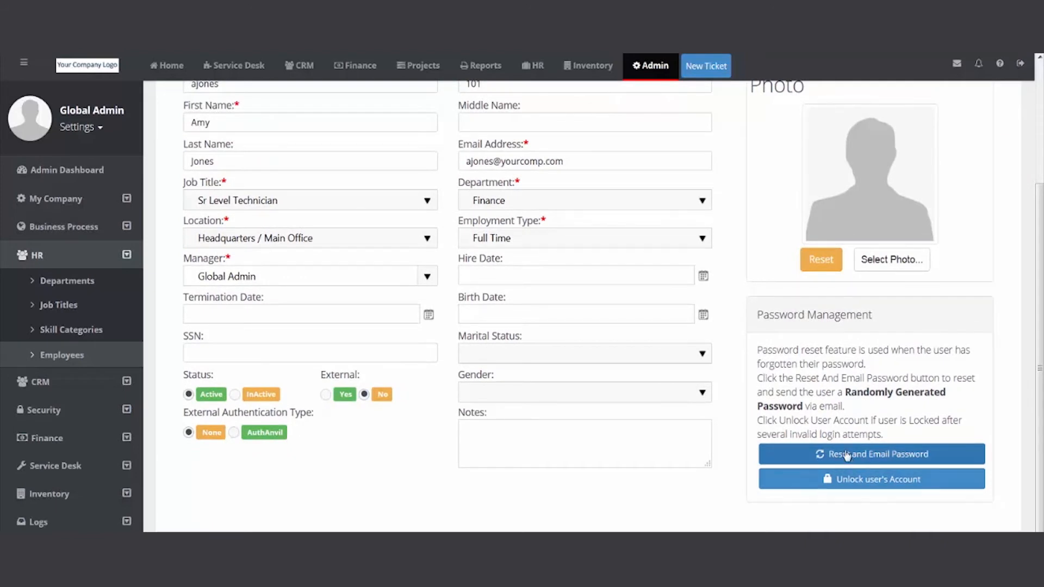
pyautogui.scroll(3, 659, 507)
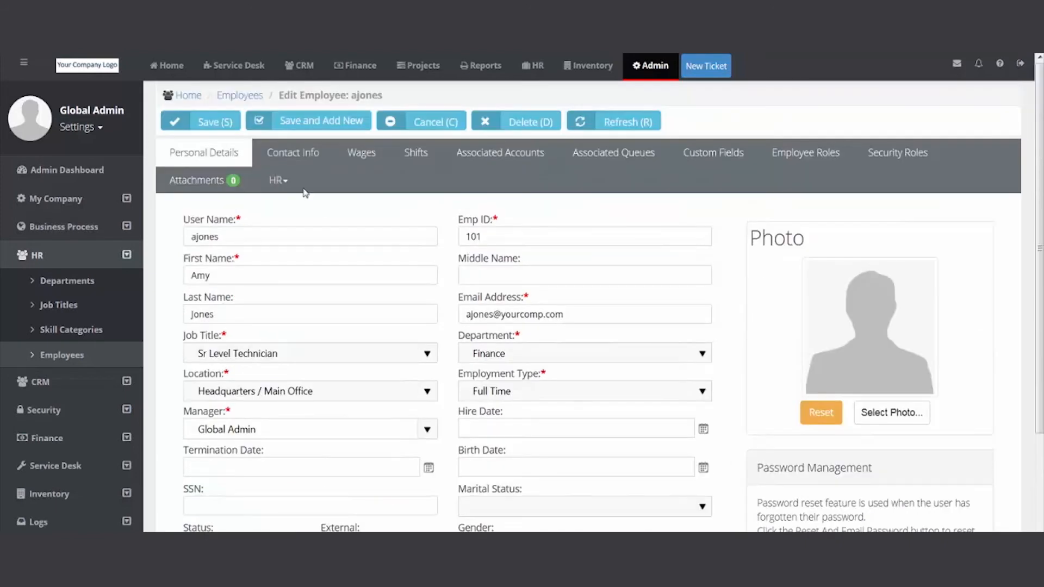
pyautogui.click(294, 157)
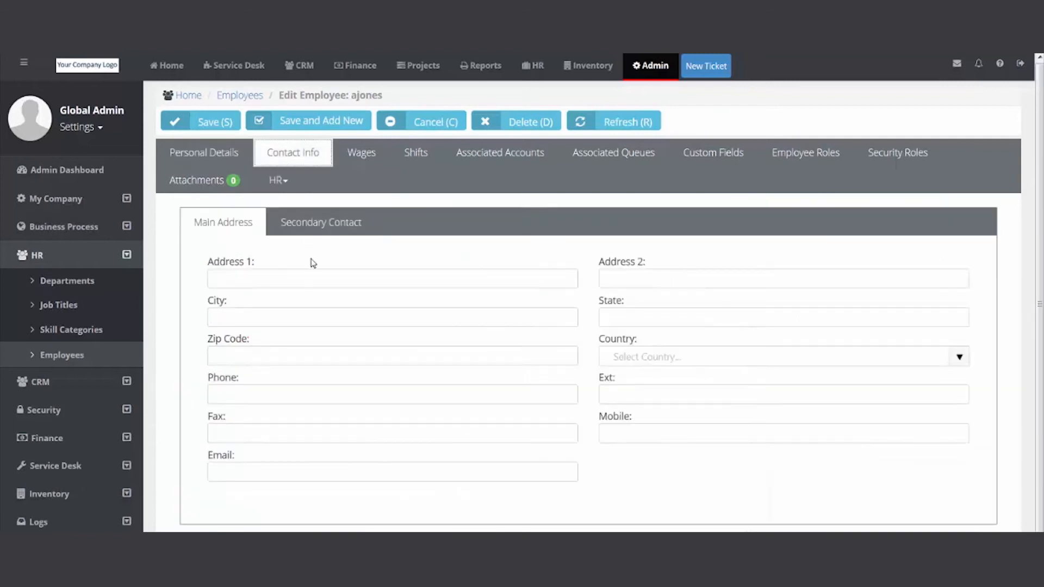
# Review the employee's Secondary Contact, Wages hourly pay rate, and empty Custom Fields
pyautogui.click(313, 224)
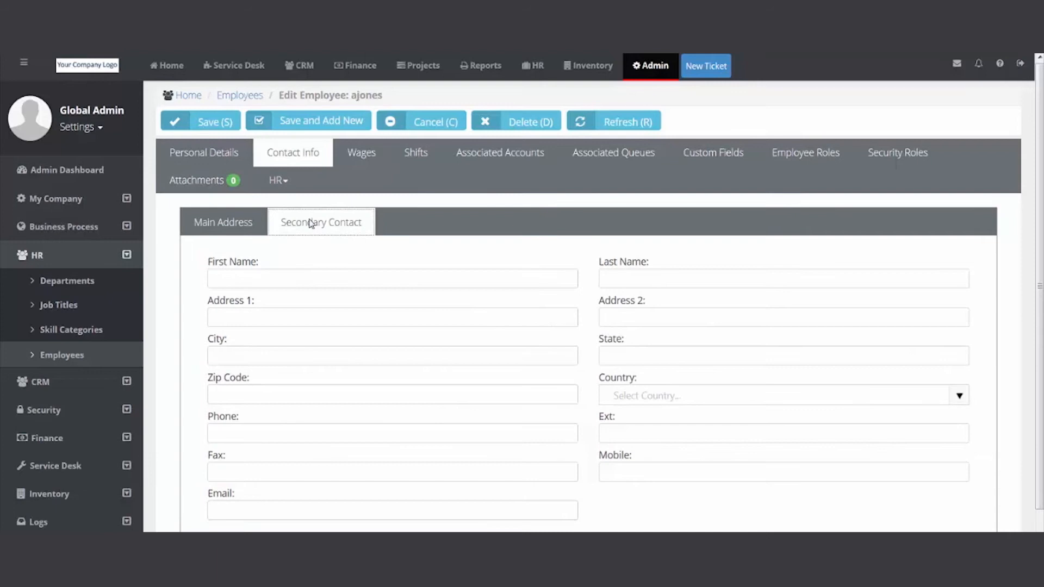
pyautogui.click(359, 169)
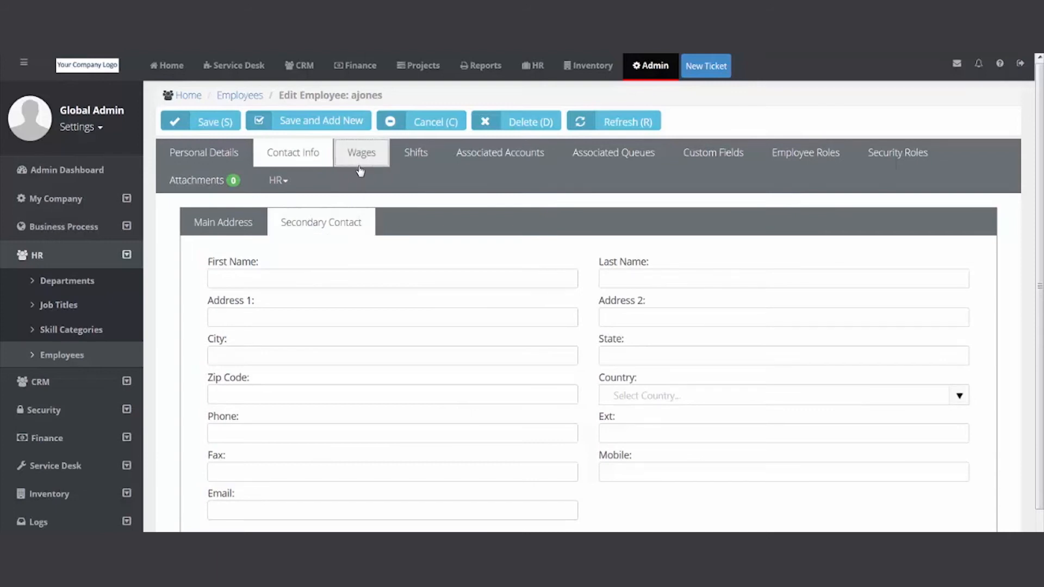
pyautogui.click(337, 267)
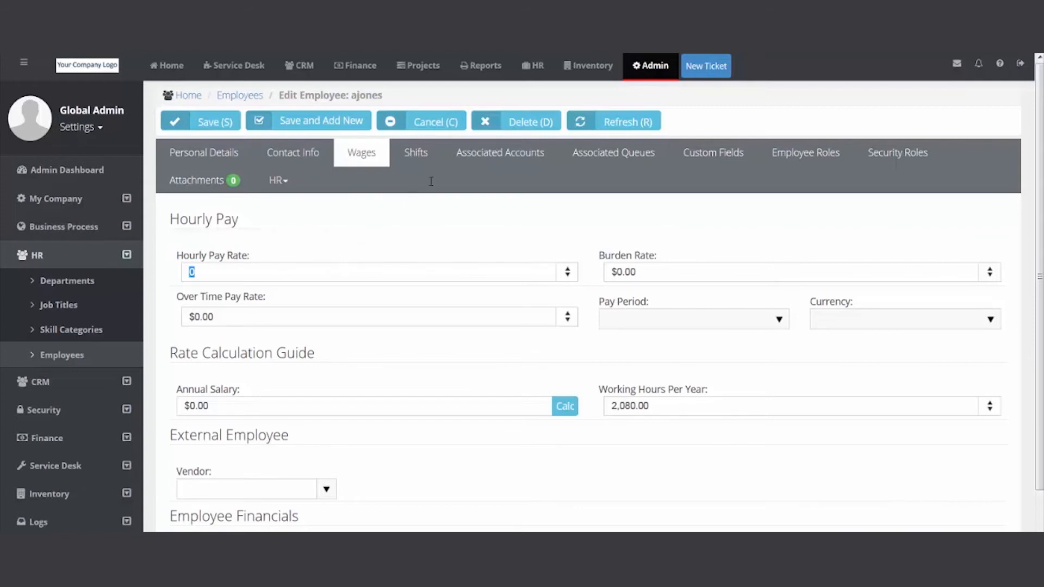
pyautogui.click(719, 158)
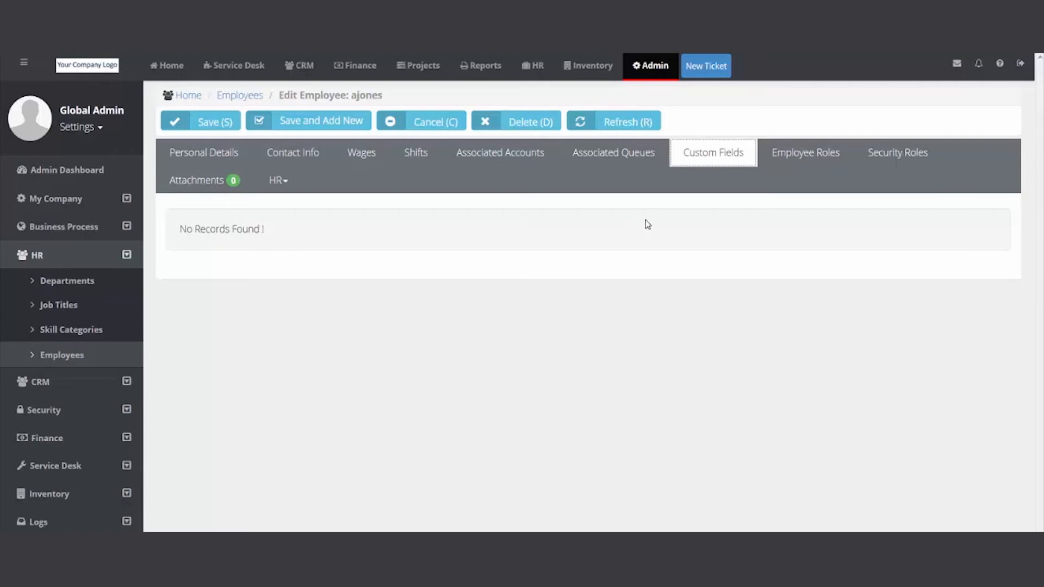
# Check the employee's security roles, only Service Desk Manager ticked, and collapse the HR section
pyautogui.click(900, 159)
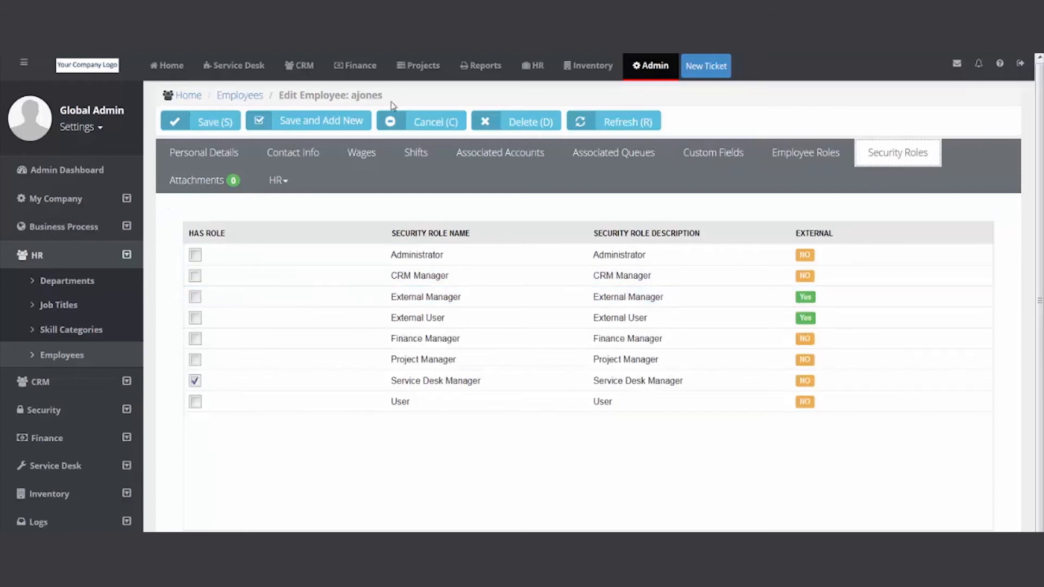
pyautogui.tripleClick(280, 101)
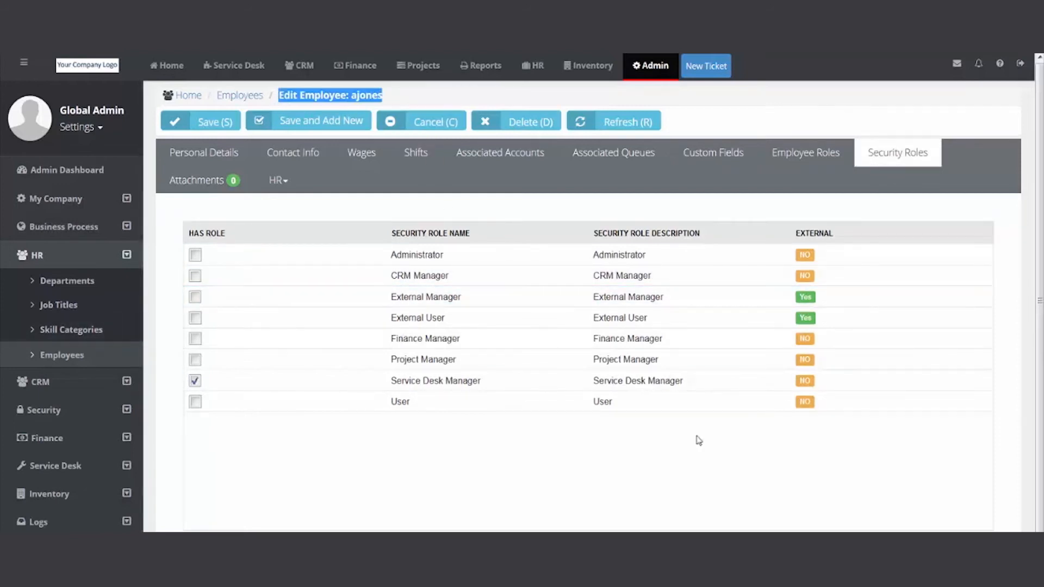
pyautogui.click(710, 467)
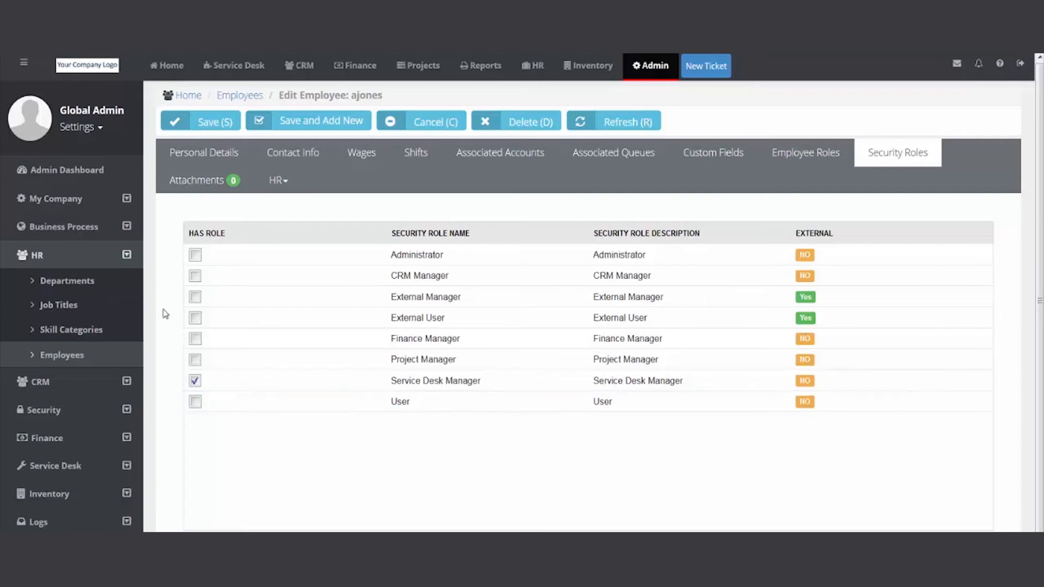
pyautogui.click(128, 261)
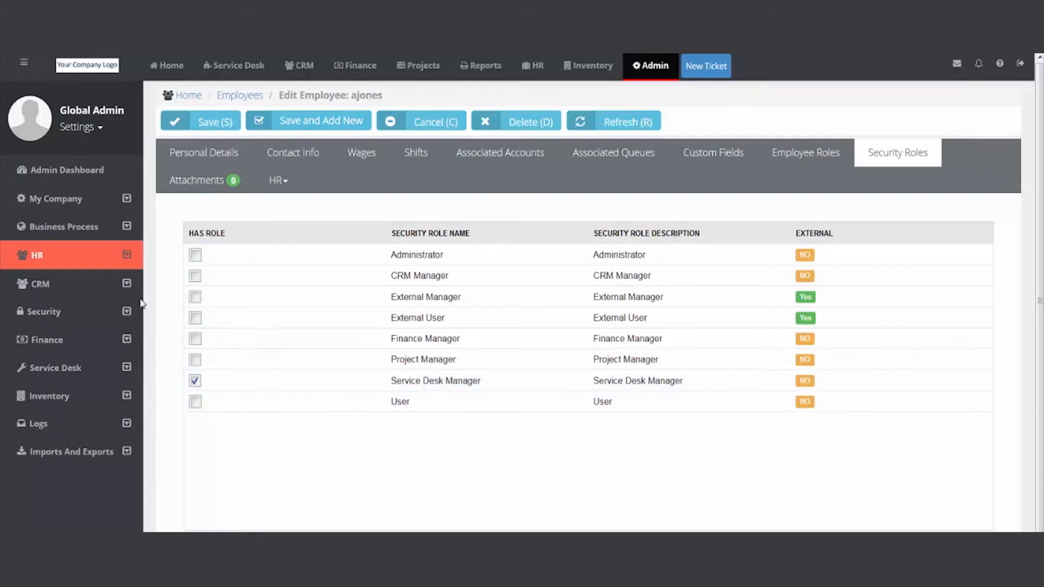
# Open Service Types under Security > CRM to see Restricted Access and All Access
pyautogui.click(128, 313)
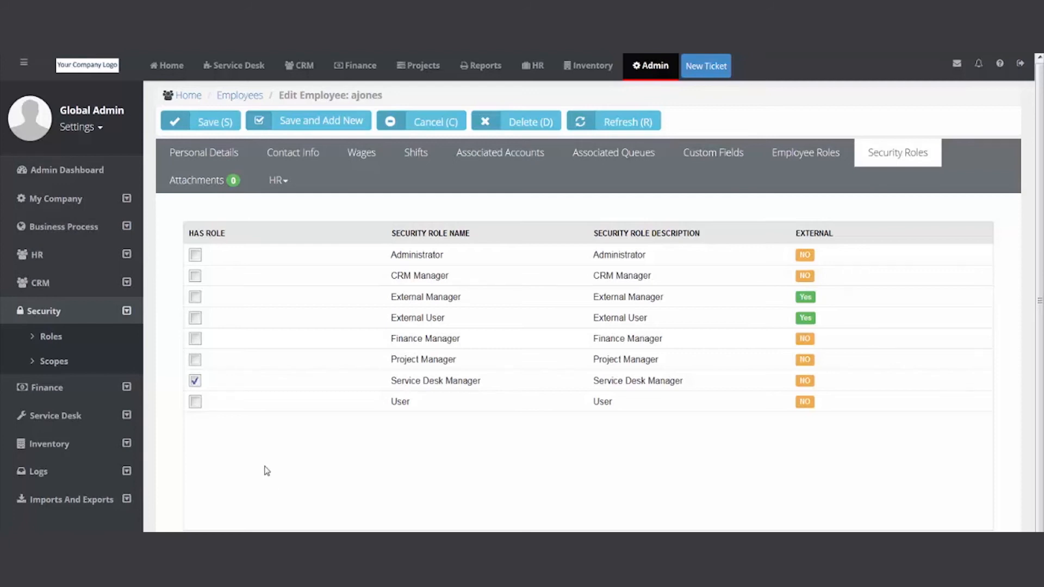
pyautogui.click(126, 283)
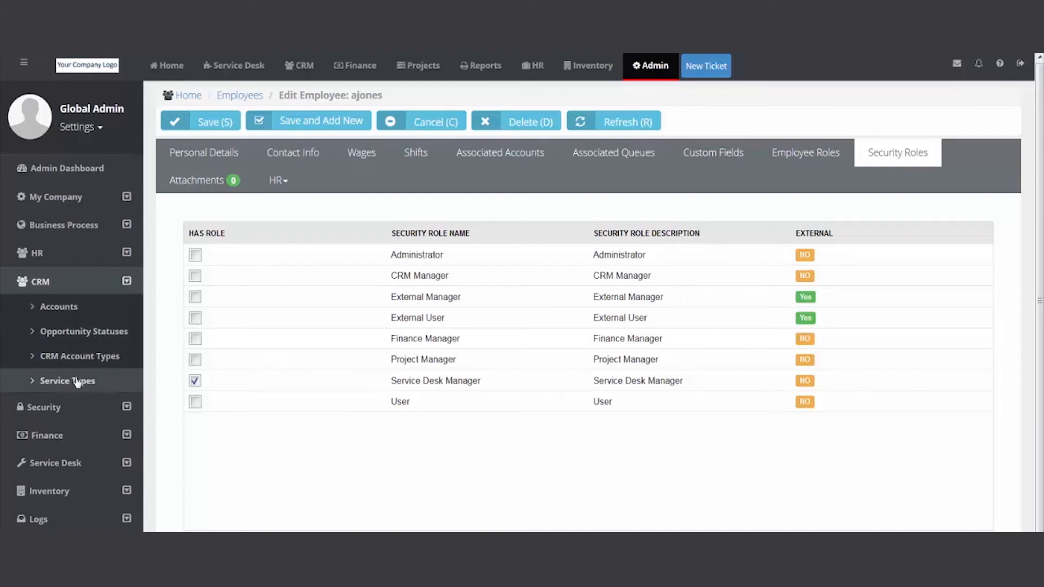
pyautogui.click(78, 383)
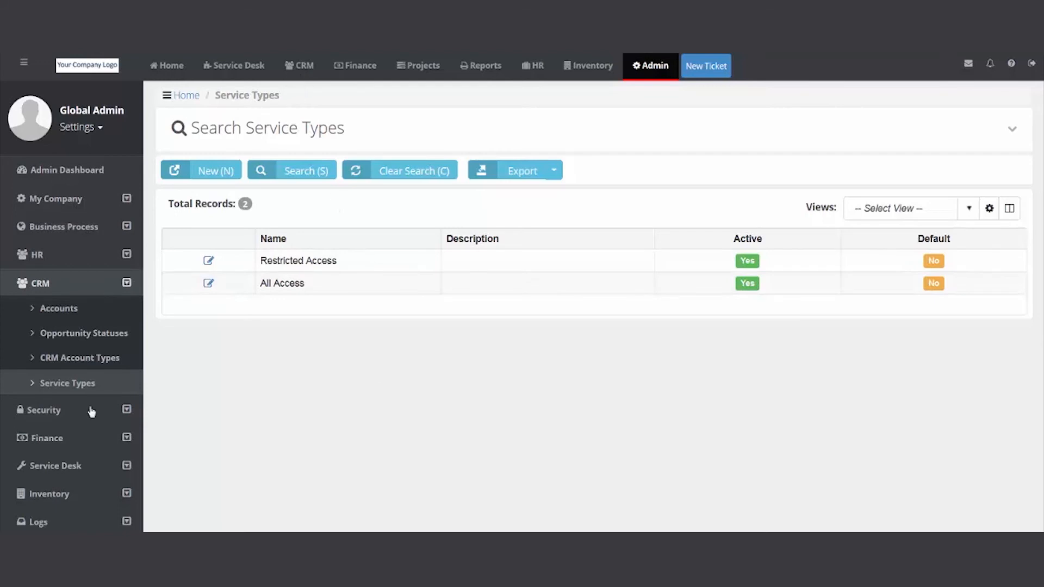
# Start a new security scope under Security > Scopes and begin naming it All Access
pyautogui.click(125, 288)
pyautogui.click(127, 315)
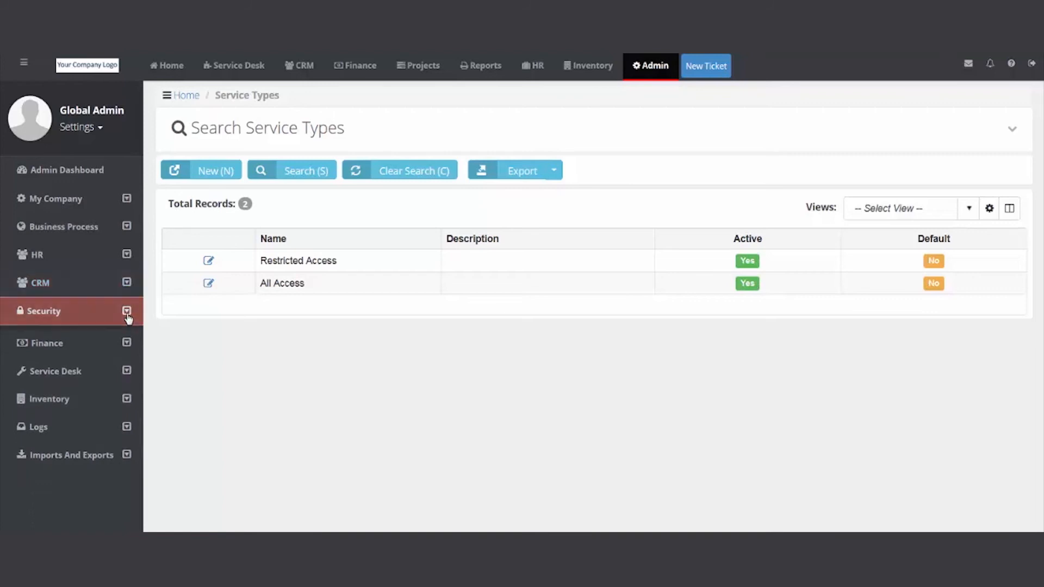
pyautogui.click(73, 364)
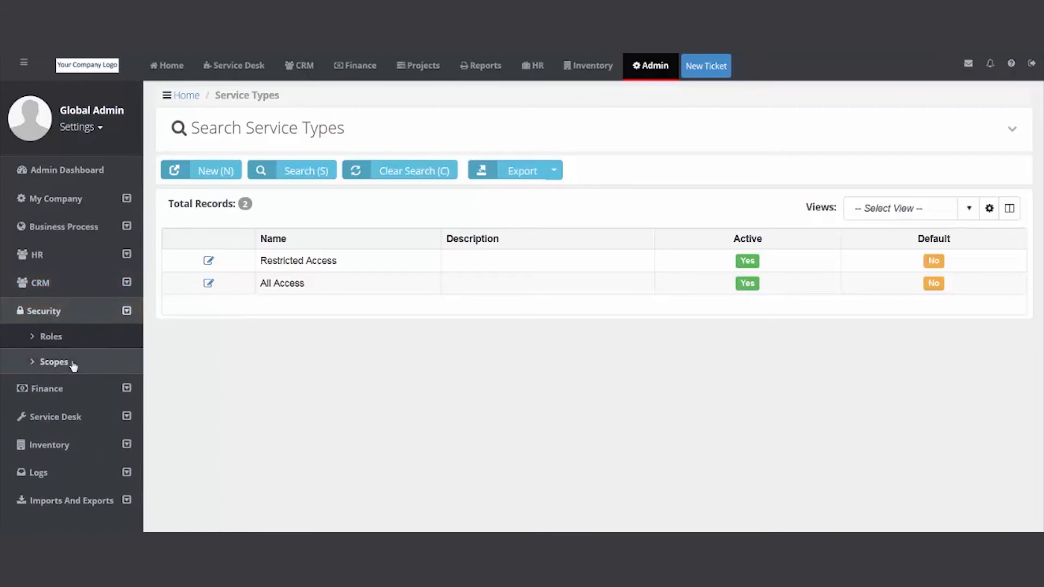
pyautogui.click(195, 173)
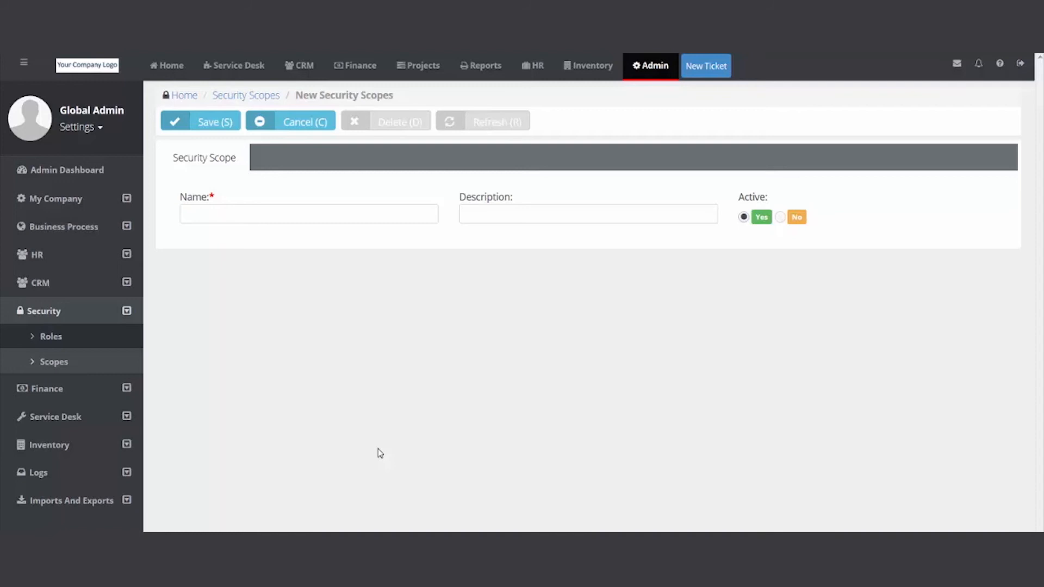
pyautogui.click(343, 219)
pyautogui.write('All Acce')
# Save the All Access scope and give it the All Access service type with Read/Write
pyautogui.click(213, 128)
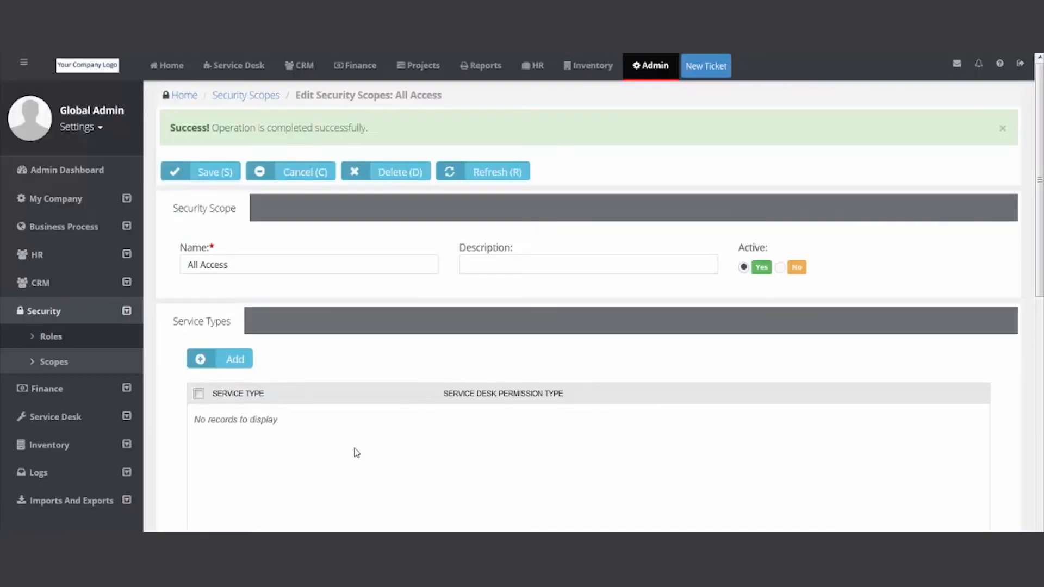
pyautogui.scroll(-3, 353, 446)
pyautogui.scroll(2, 234, 240)
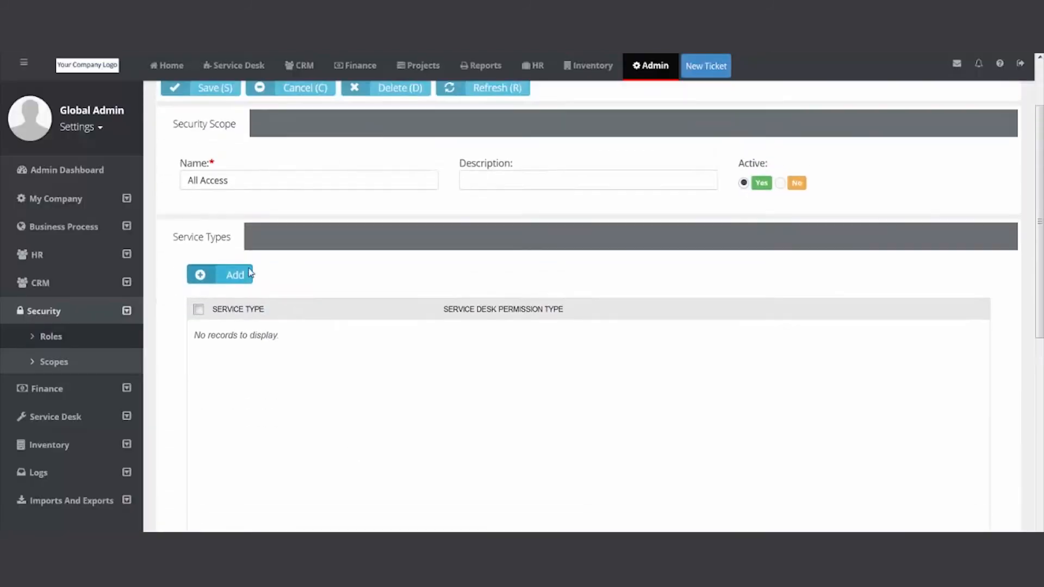
pyautogui.click(236, 284)
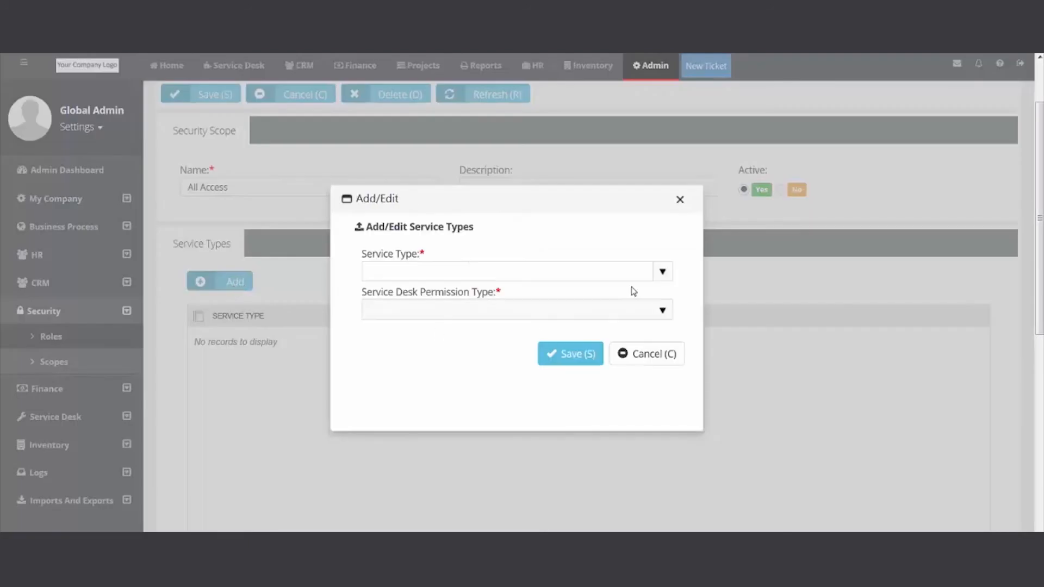
pyautogui.scroll(-1, 662, 273)
pyautogui.click(658, 273)
pyautogui.click(520, 300)
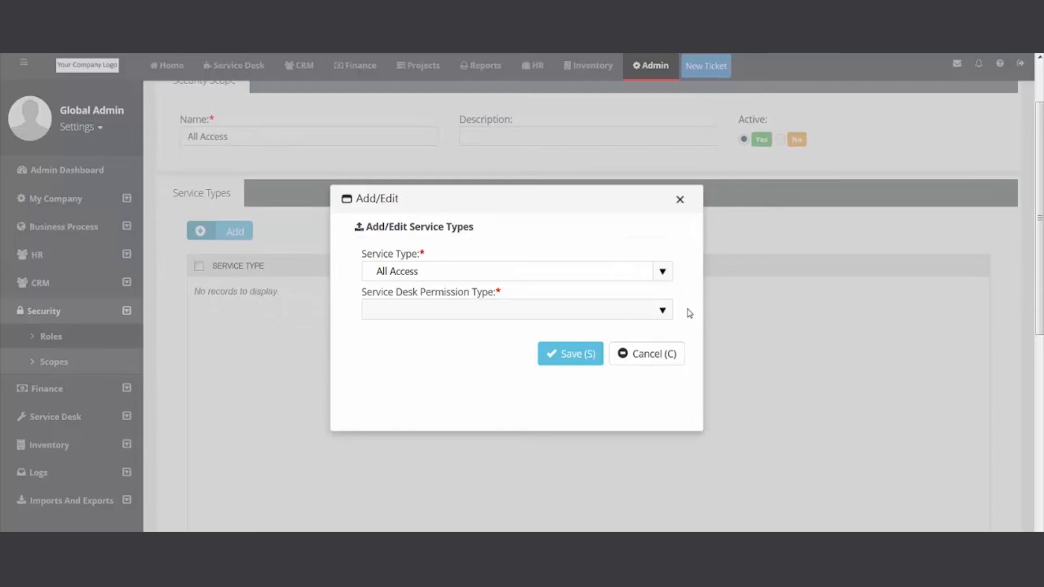
pyautogui.click(663, 311)
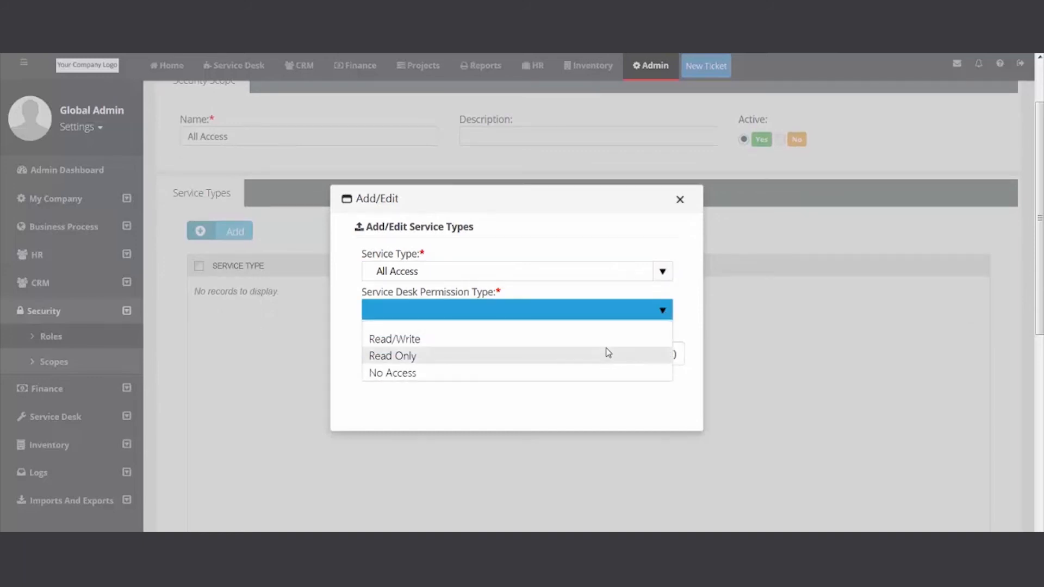
pyautogui.click(600, 337)
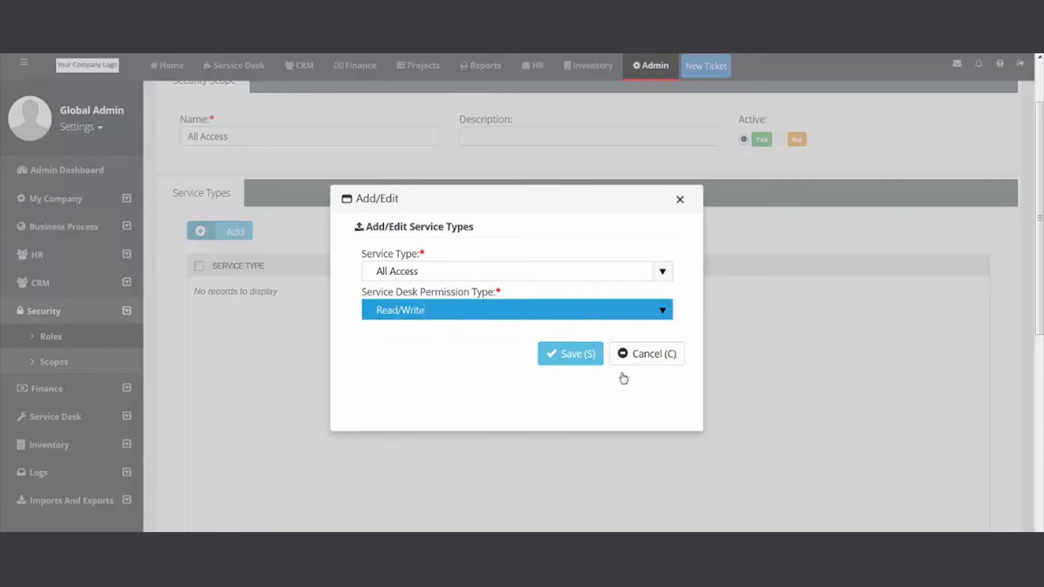
pyautogui.click(591, 360)
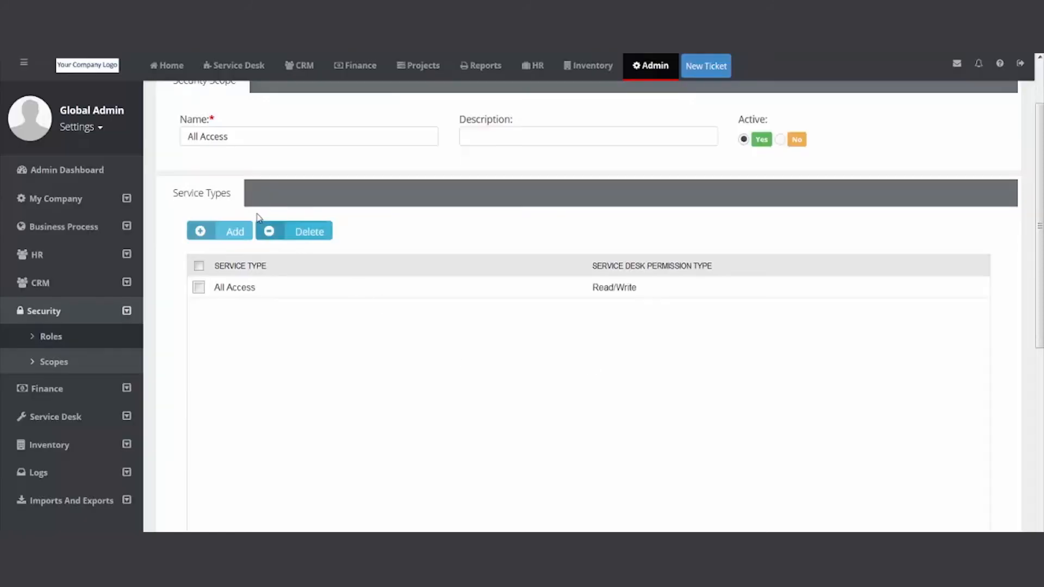
# Add the Restricted Access service type to the scope with Read/Write permission
pyautogui.click(234, 235)
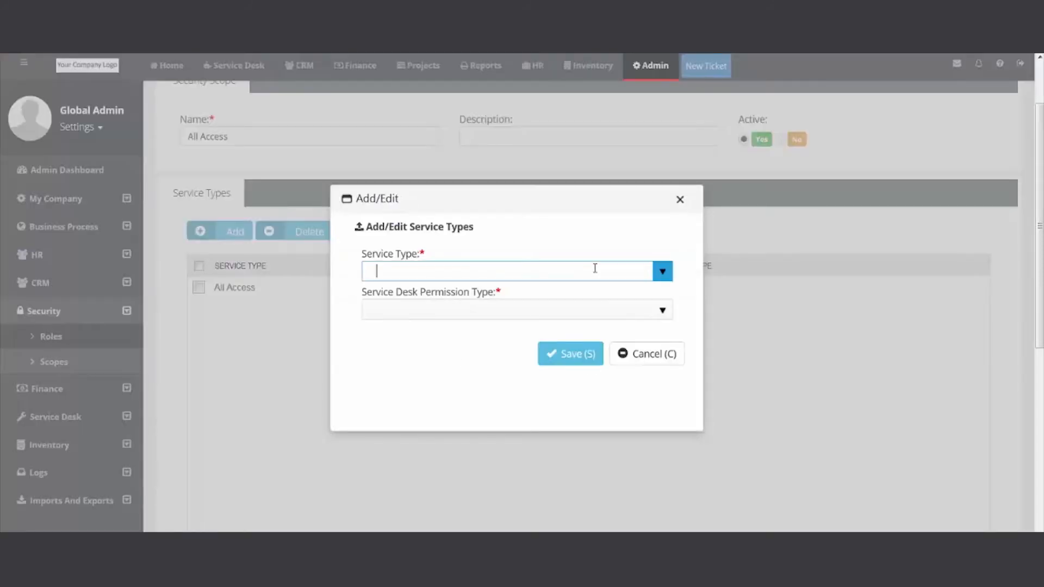
pyautogui.click(593, 270)
pyautogui.click(424, 318)
pyautogui.click(661, 310)
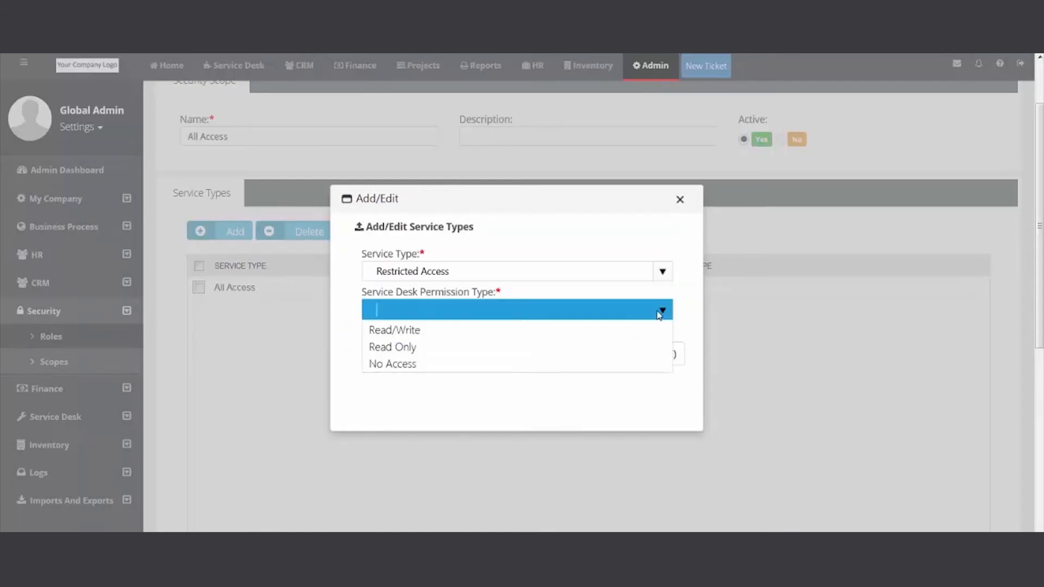
pyautogui.click(492, 340)
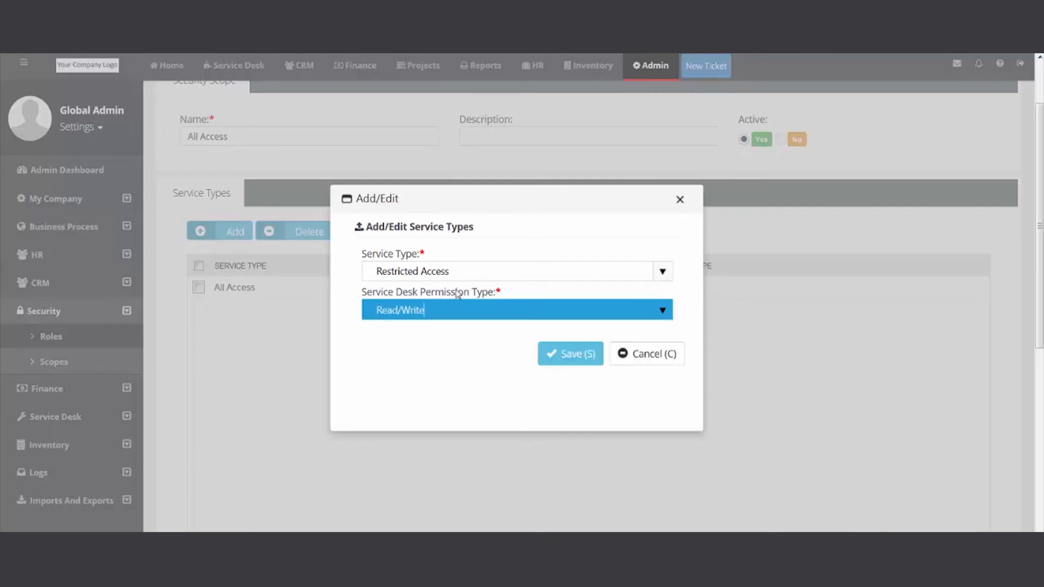
pyautogui.click(562, 356)
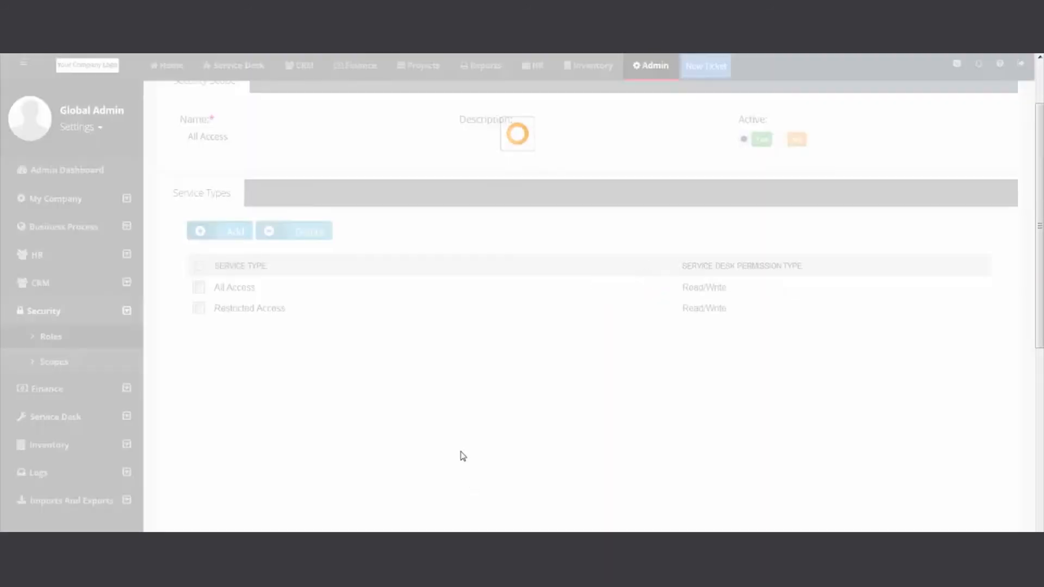
pyautogui.scroll(-3, 462, 457)
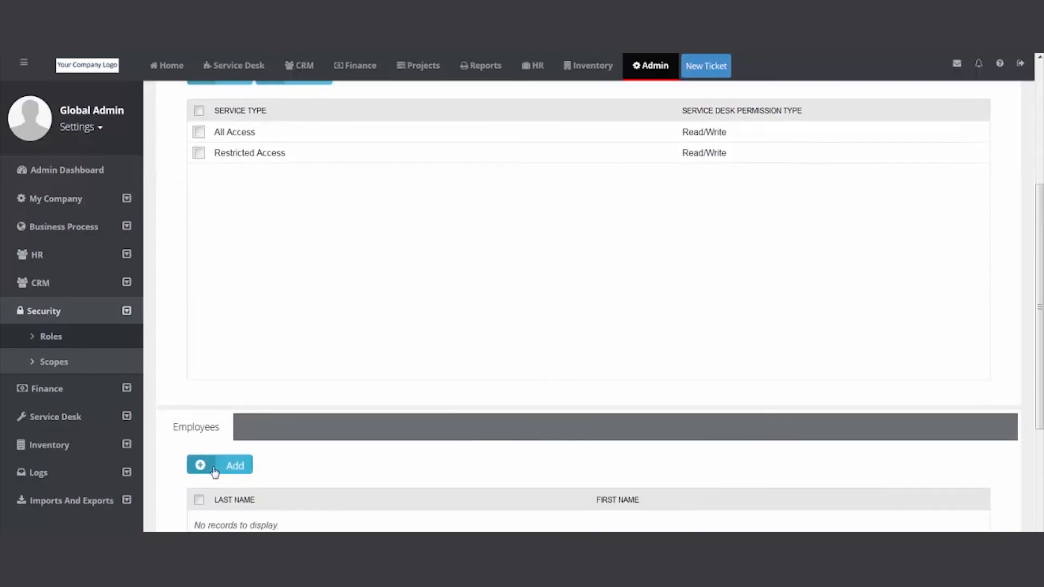
# Assign user 100, the global administrator, as an employee of the All Access scope
pyautogui.click(211, 461)
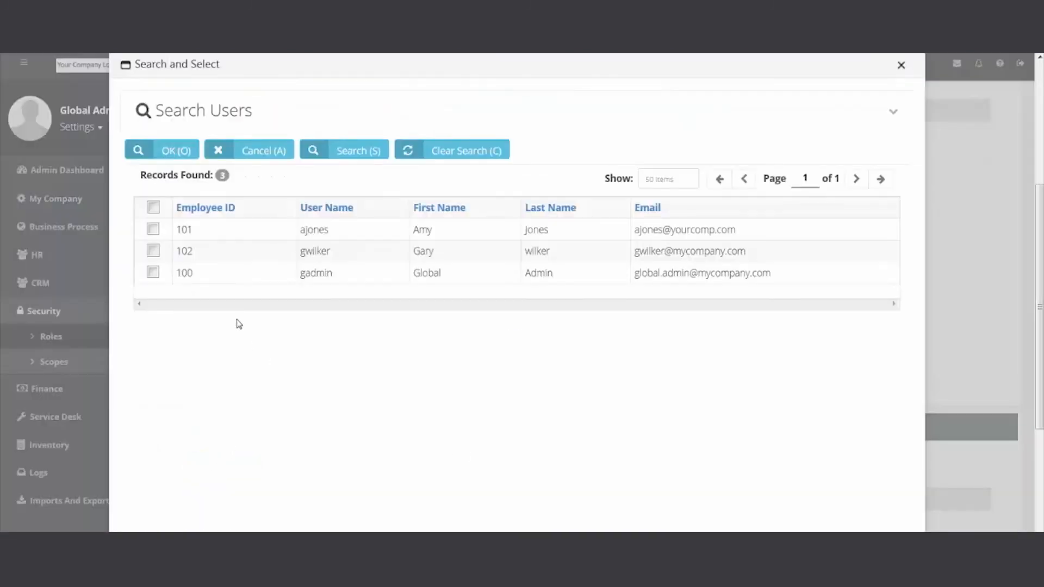
pyautogui.click(152, 272)
pyautogui.click(165, 150)
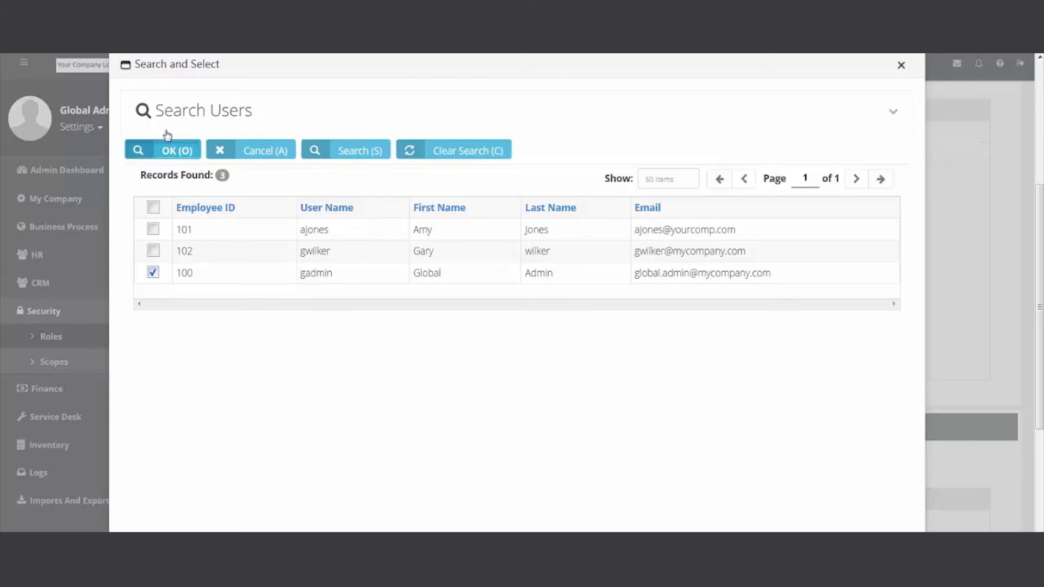
pyautogui.click(165, 152)
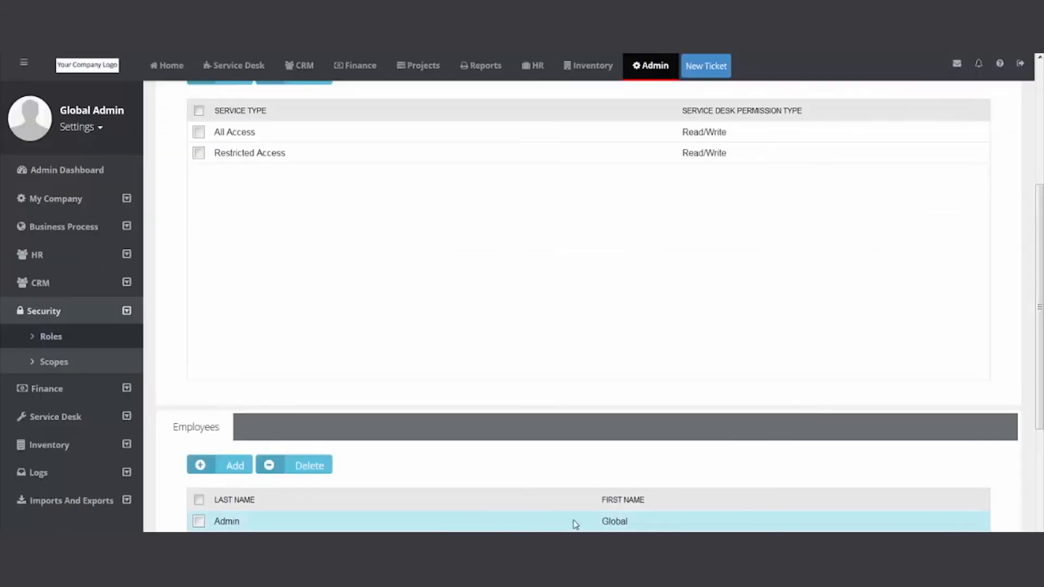
pyautogui.scroll(5, 535, 468)
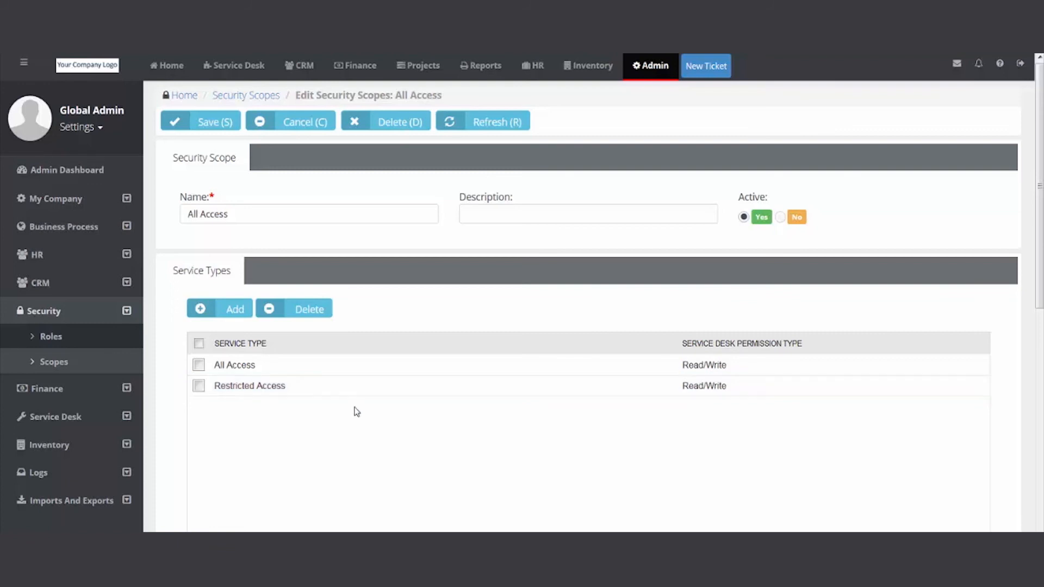
# Create and save a new security scope named 'Access to only a few accounts'
pyautogui.click(231, 96)
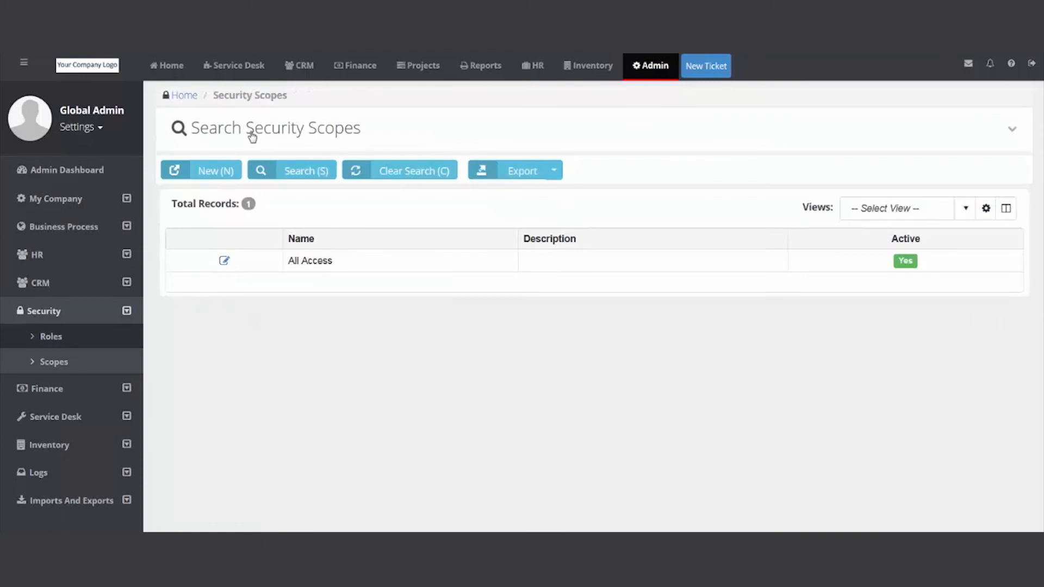
pyautogui.click(227, 173)
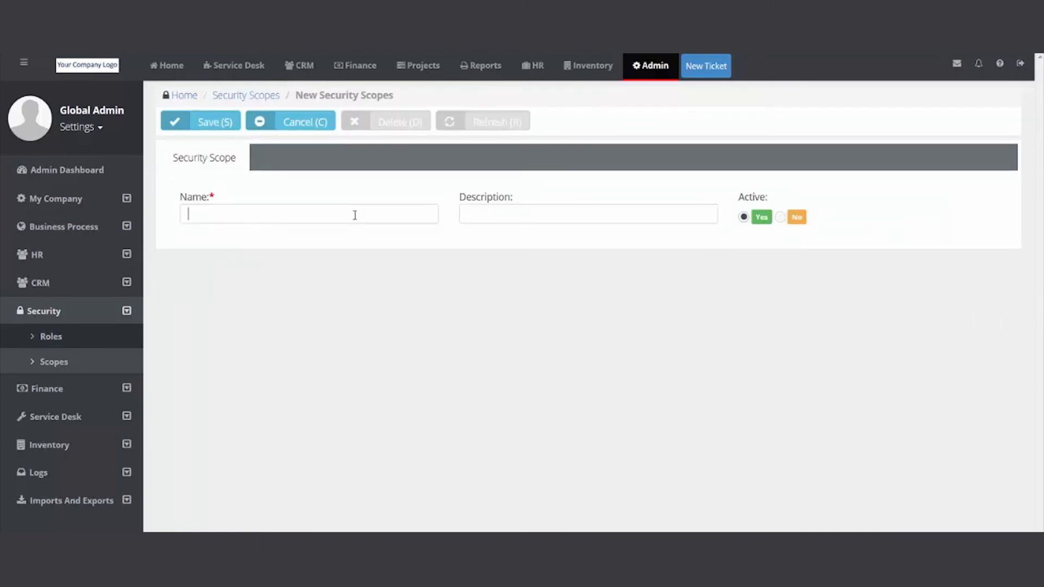
pyautogui.write('Access to only a few account')
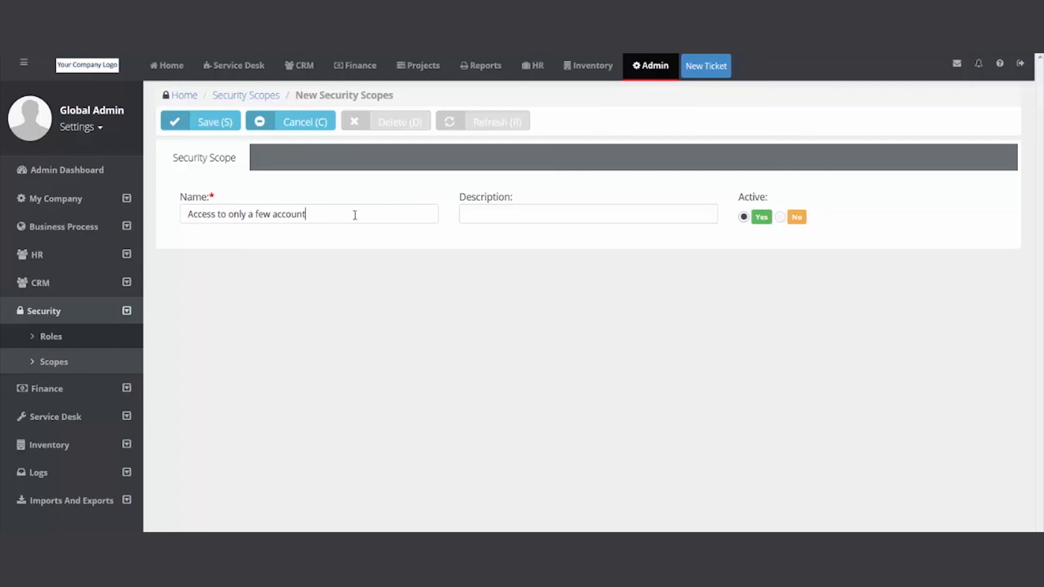
pyautogui.write('s')
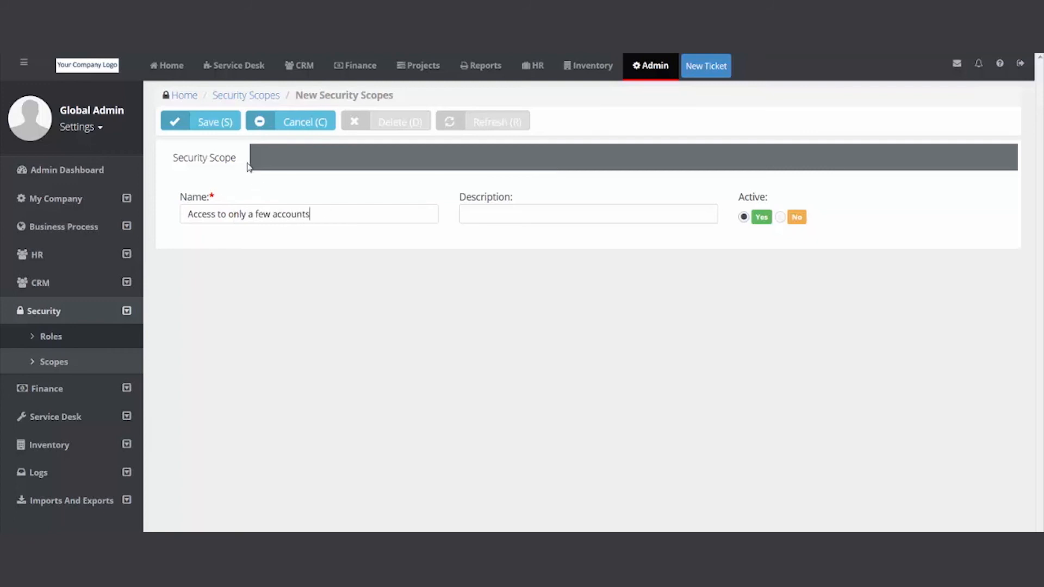
pyautogui.click(220, 123)
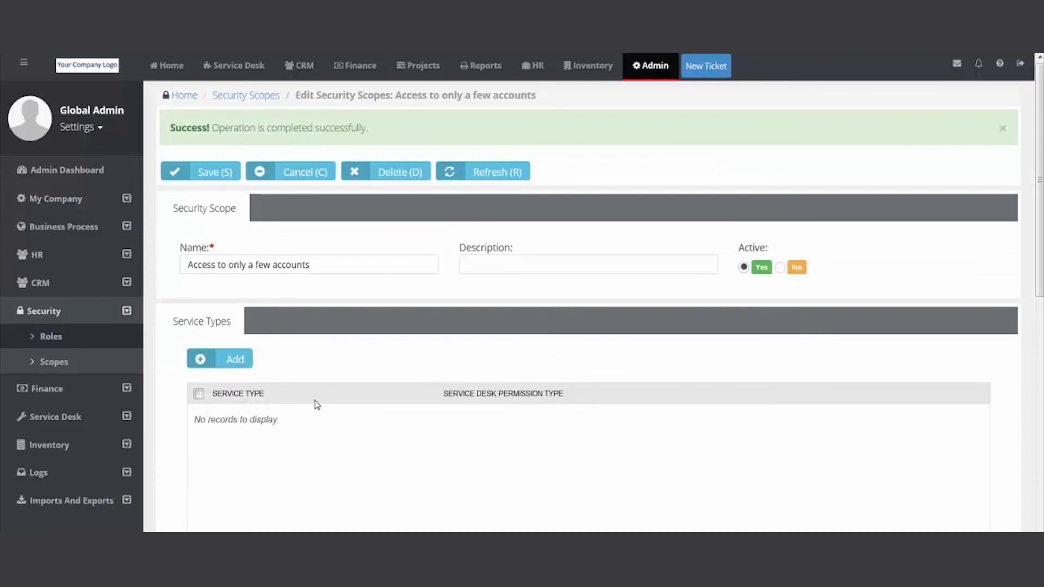
pyautogui.scroll(-3, 273, 296)
pyautogui.click(221, 211)
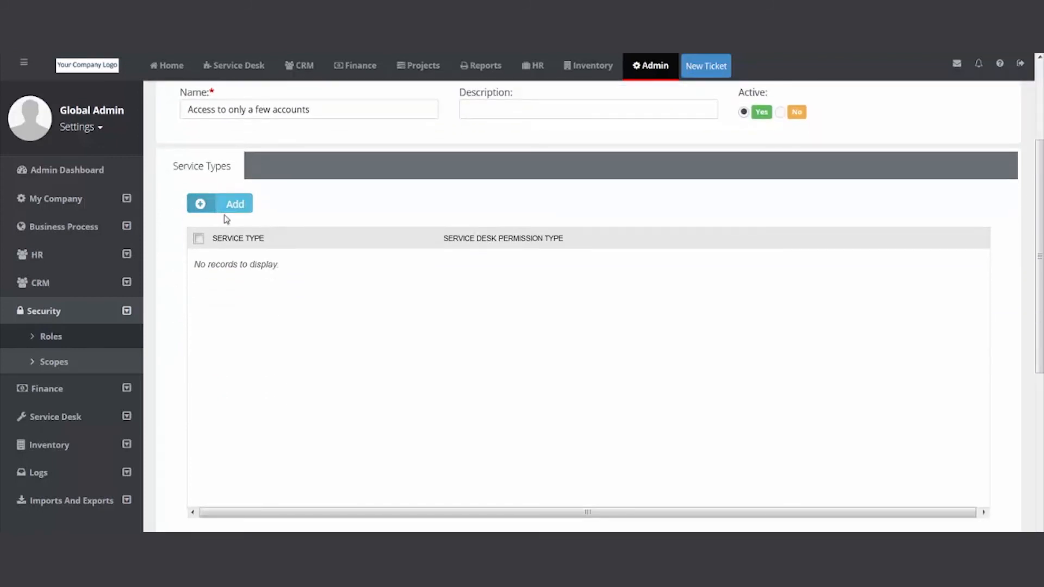
# Add the All Access service type to the scope with No Access permission
pyautogui.scroll(-1, 225, 218)
pyautogui.click(217, 158)
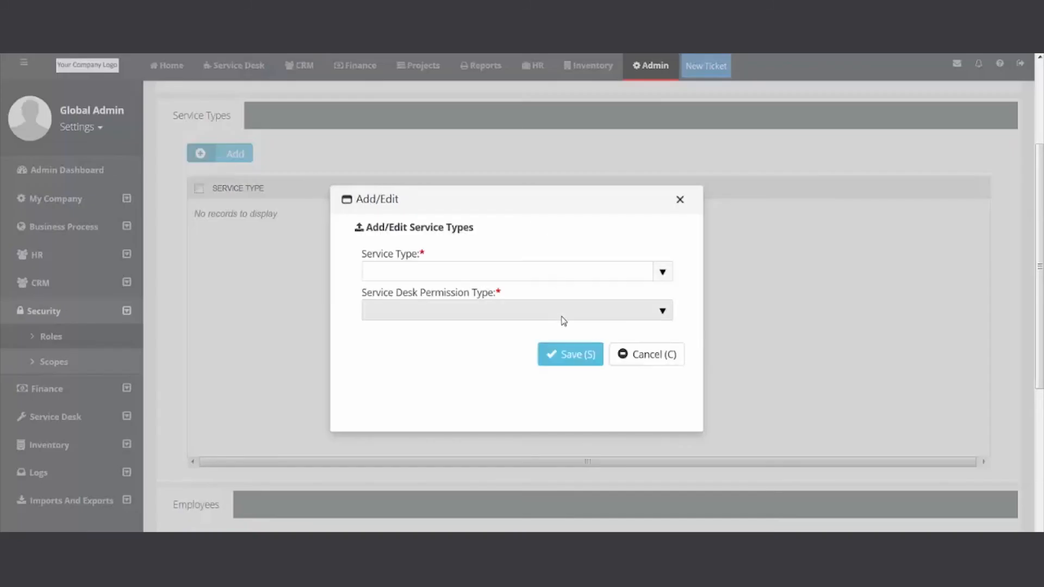
pyautogui.click(662, 271)
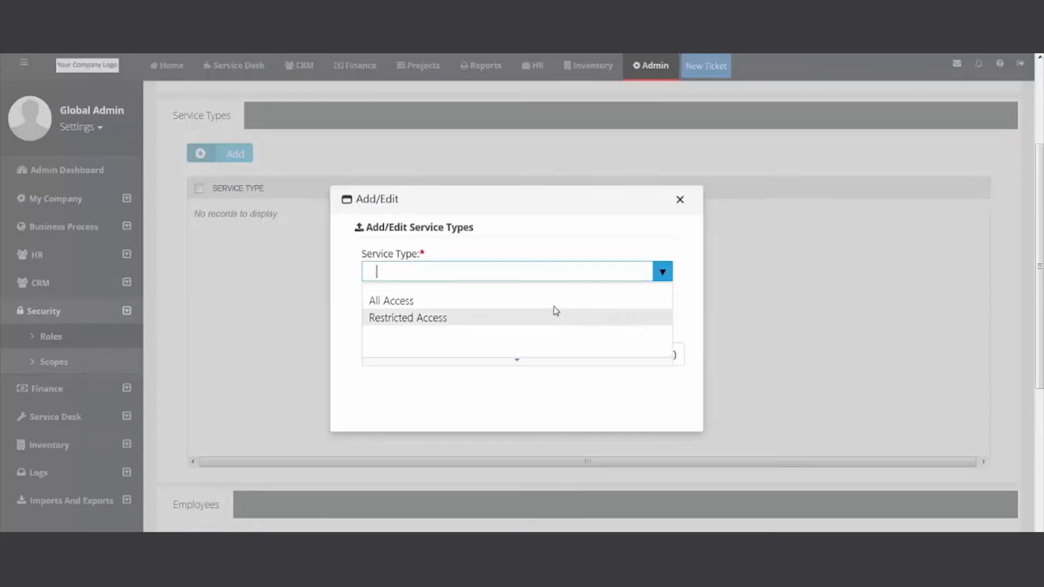
pyautogui.click(554, 304)
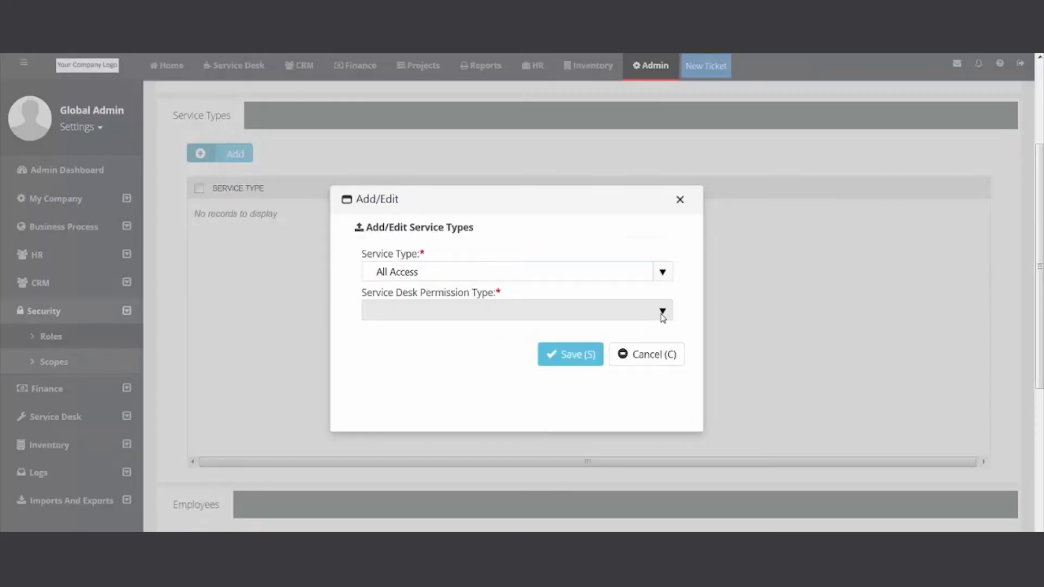
pyautogui.click(662, 311)
pyautogui.click(476, 375)
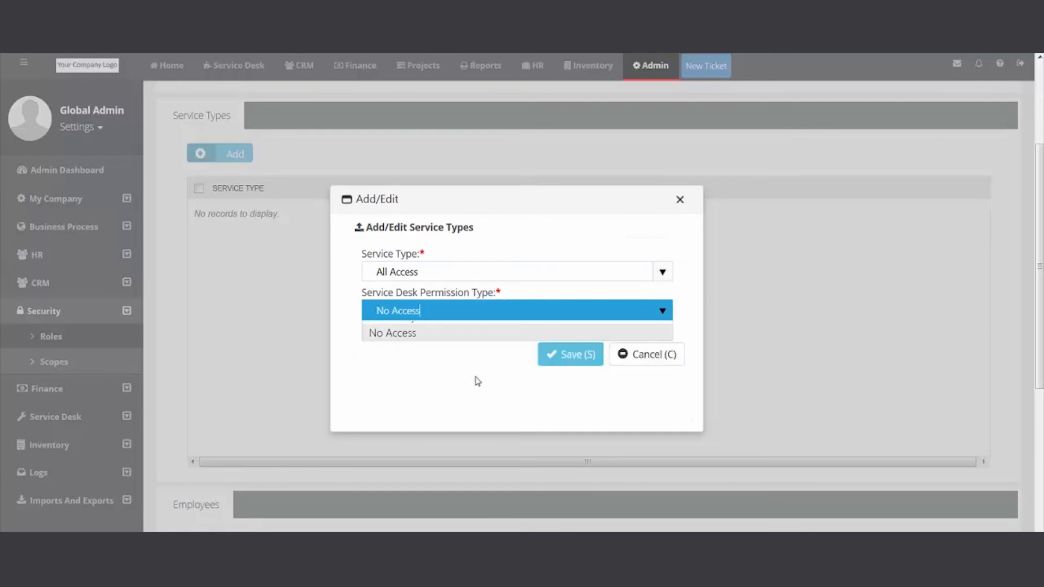
pyautogui.click(552, 356)
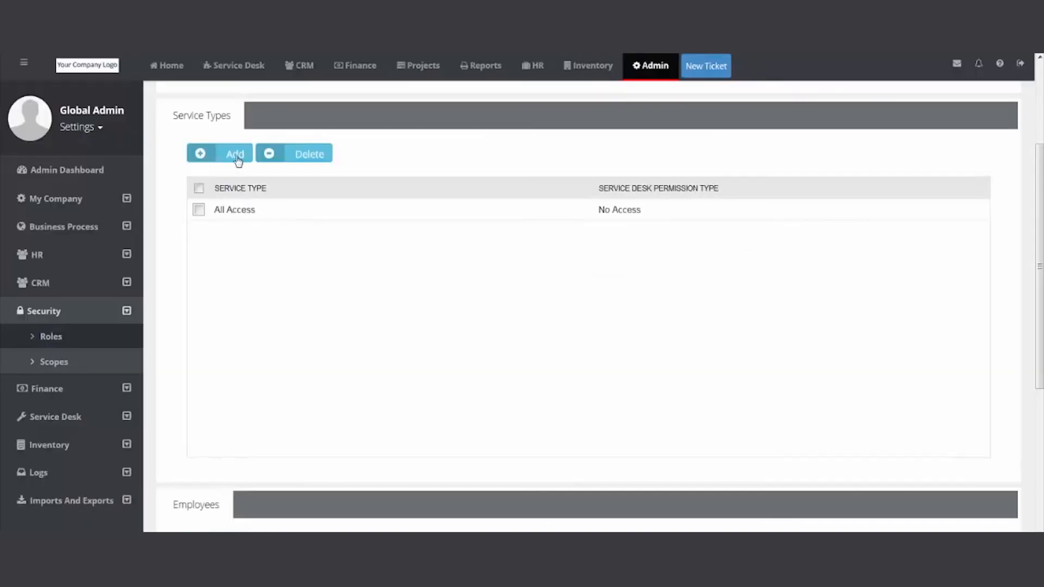
# Add the Restricted Access service type to the scope with Read/Write permission
pyautogui.click(235, 155)
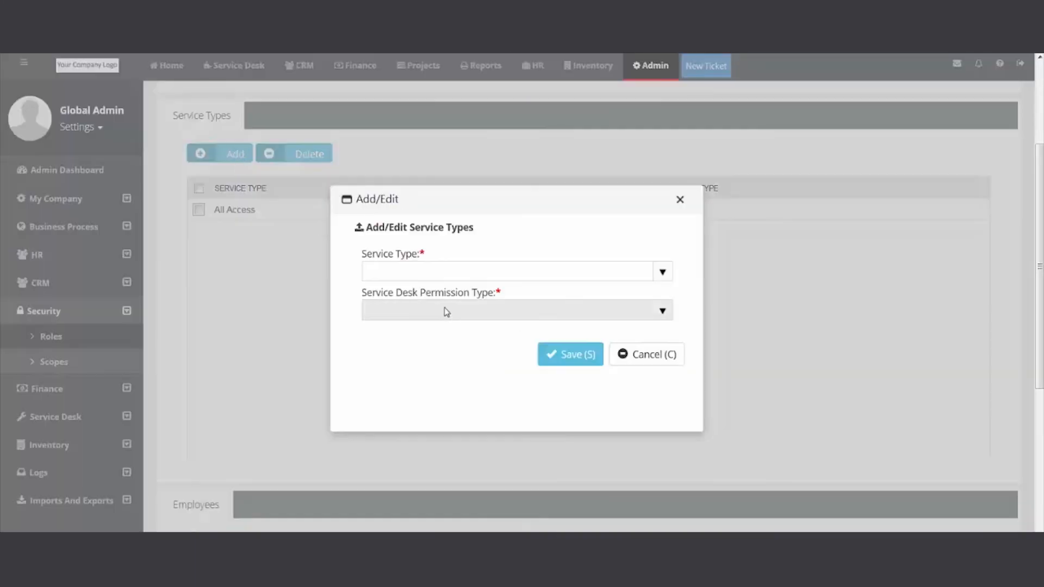
pyautogui.click(619, 270)
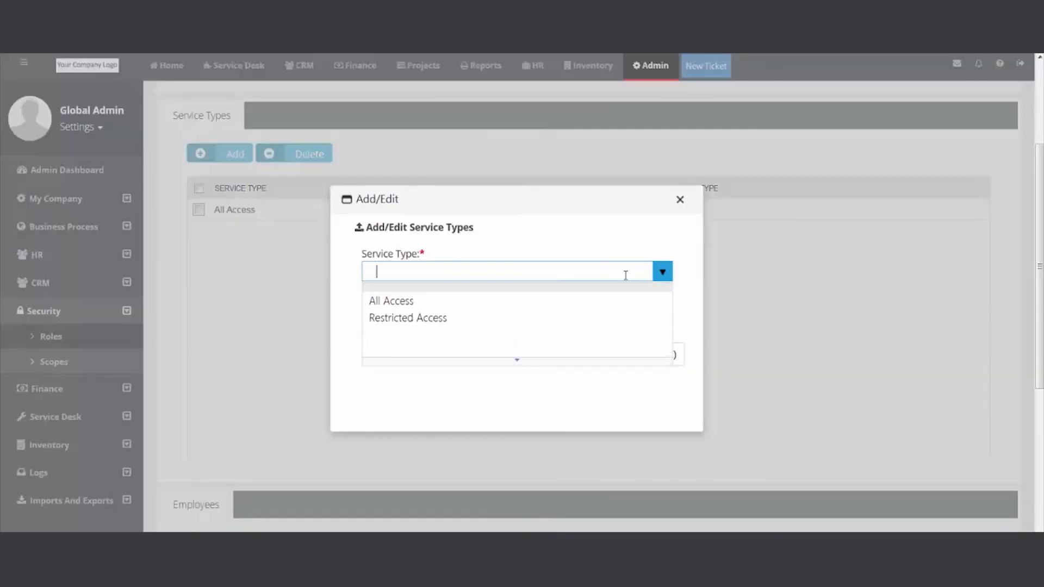
pyautogui.click(490, 321)
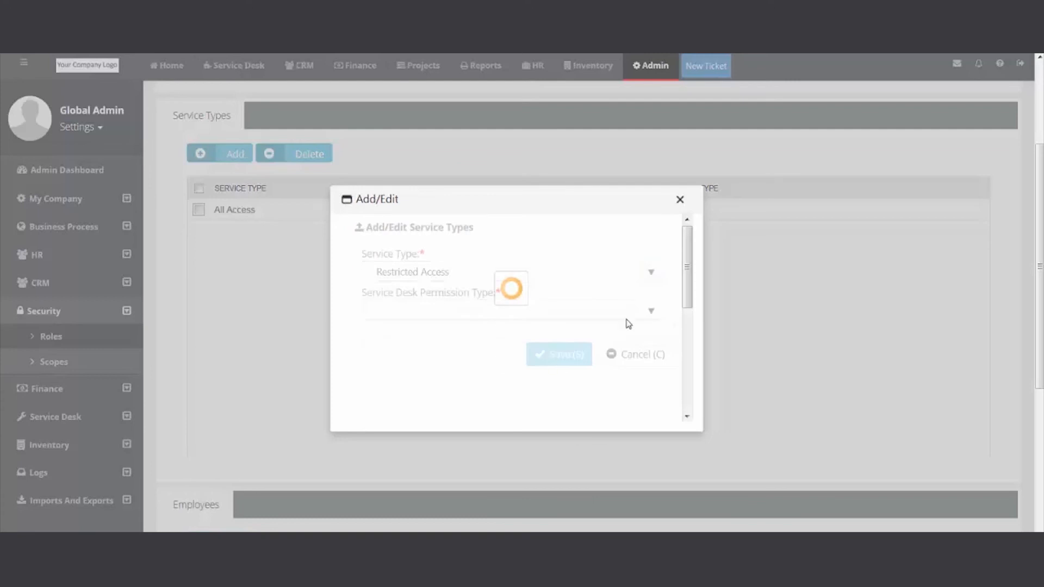
pyautogui.click(661, 317)
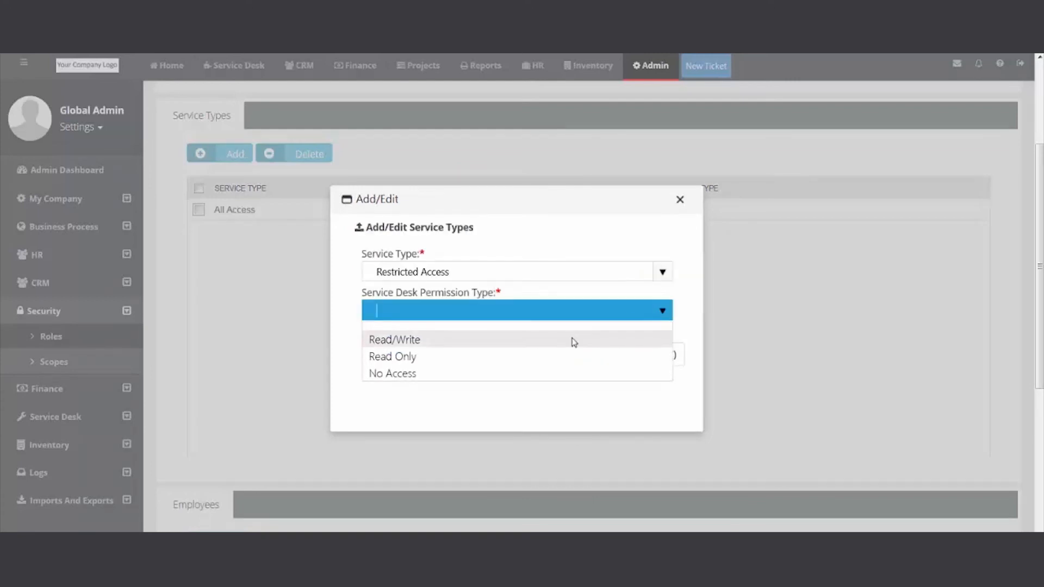
pyautogui.click(574, 340)
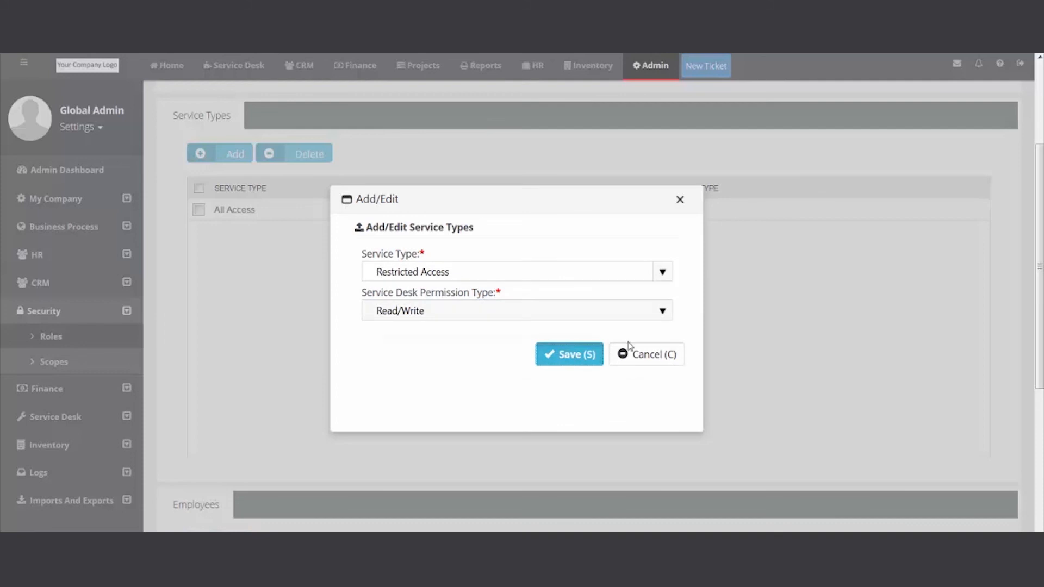
pyautogui.click(562, 363)
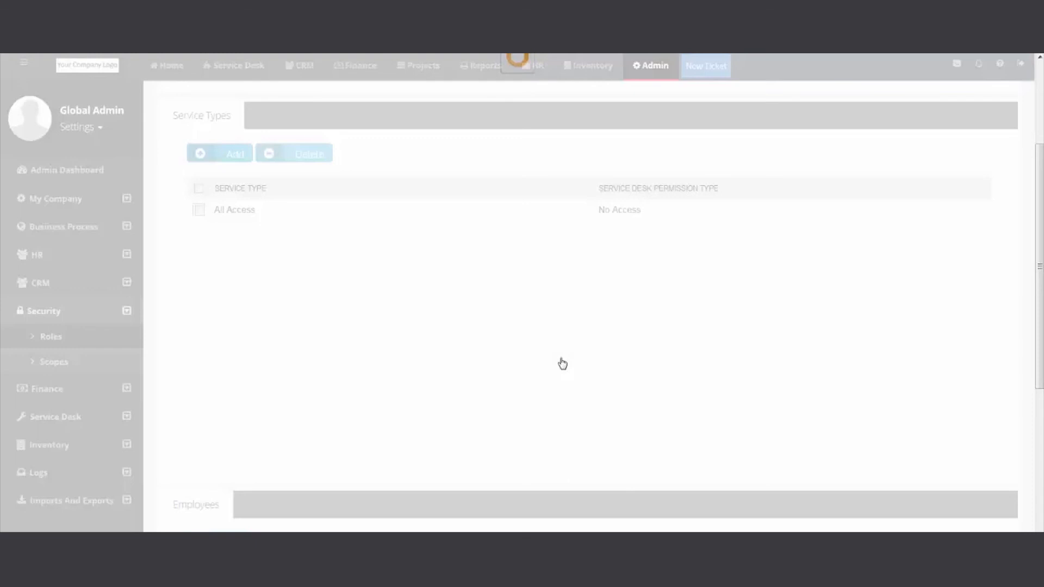
pyautogui.scroll(-3, 422, 353)
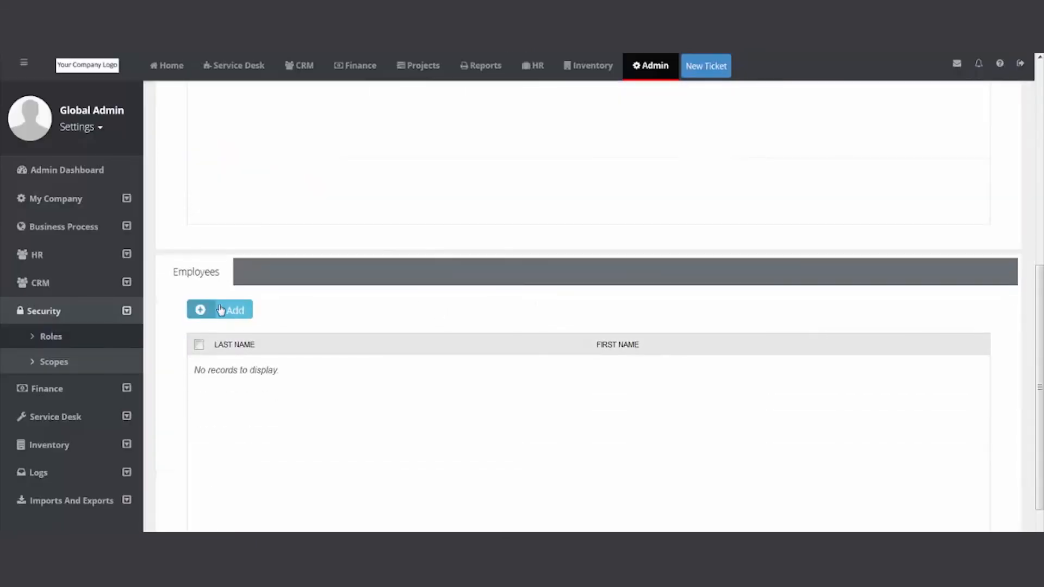
# Assign employee 101 to the 'Access to only a few accounts' scope
pyautogui.click(224, 309)
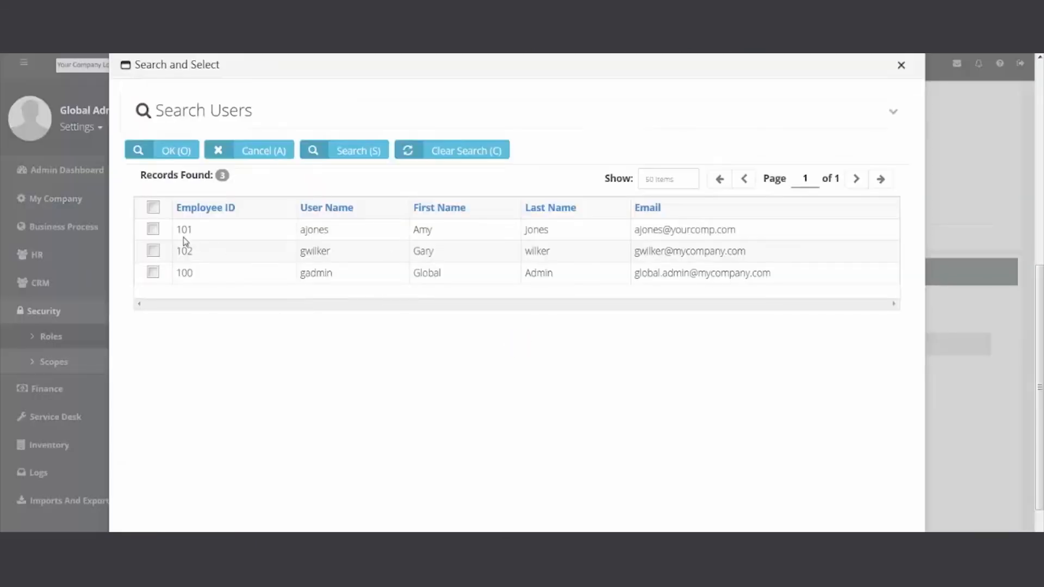
pyautogui.click(153, 229)
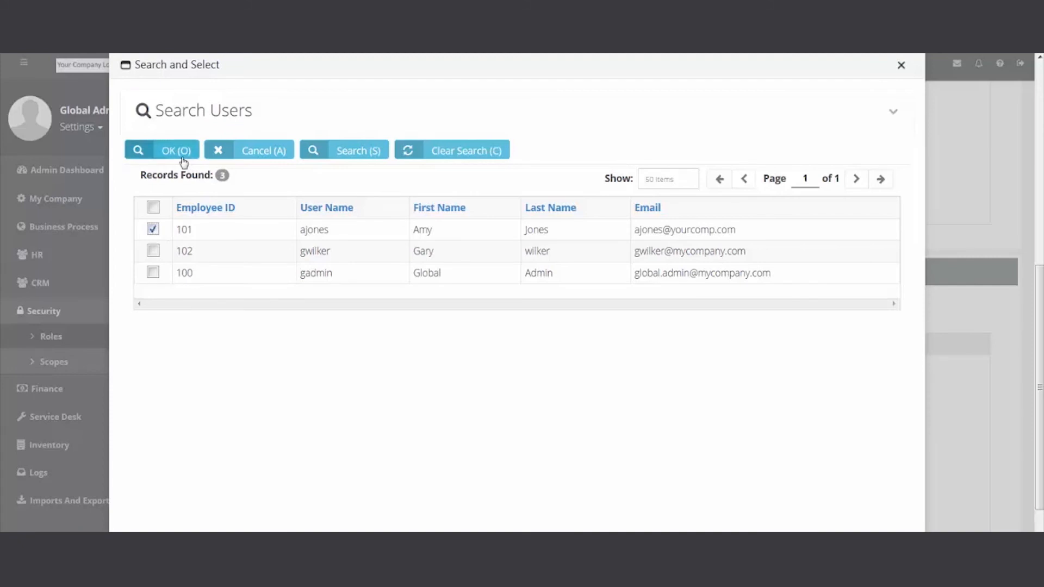
pyautogui.click(184, 155)
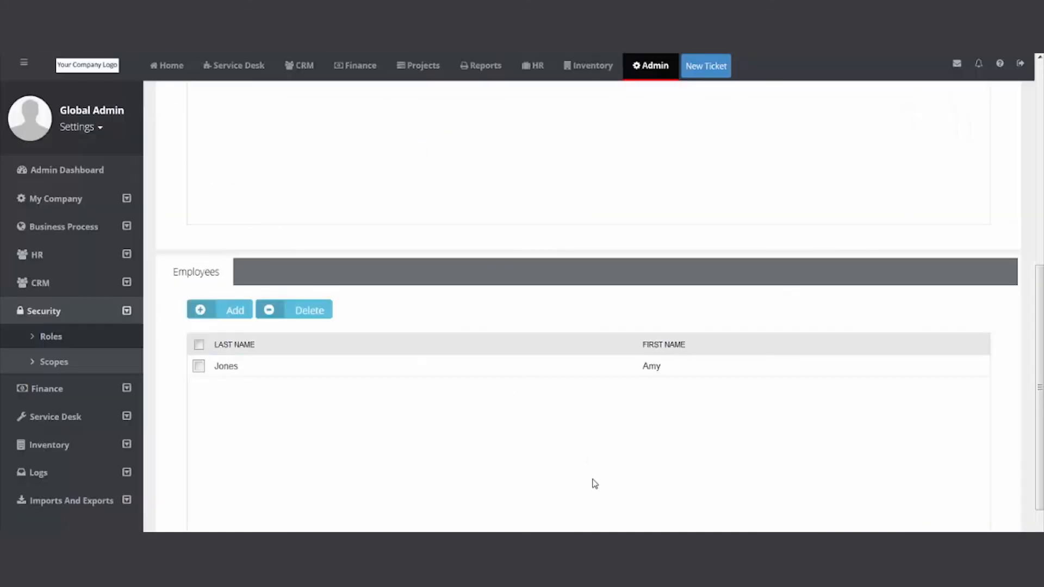
pyautogui.scroll(4, 593, 483)
pyautogui.scroll(1, 594, 483)
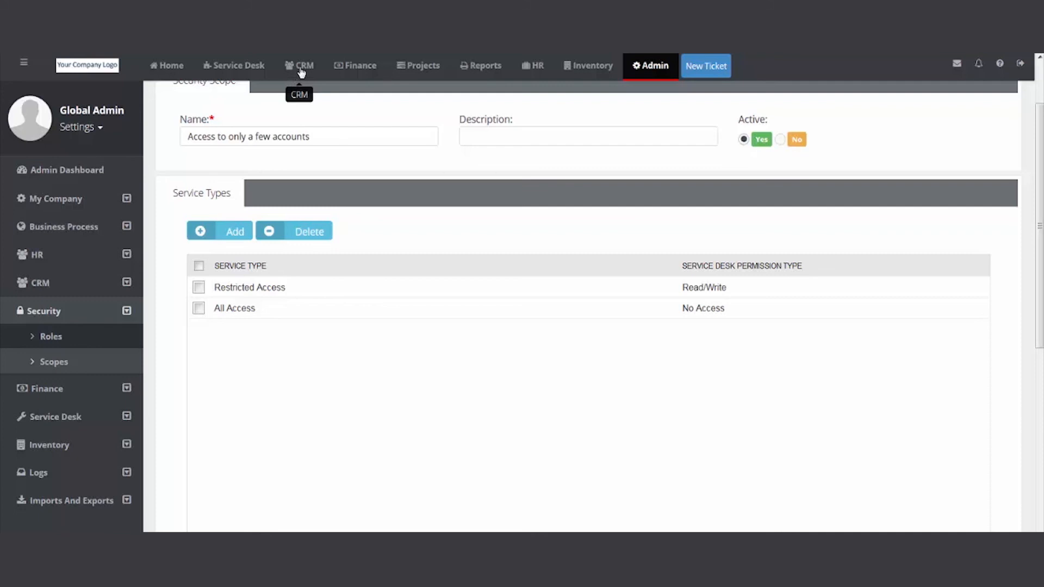
# Start a test ticket, check that its Account list offers two accounts, then discard it unsaved
pyautogui.click(715, 61)
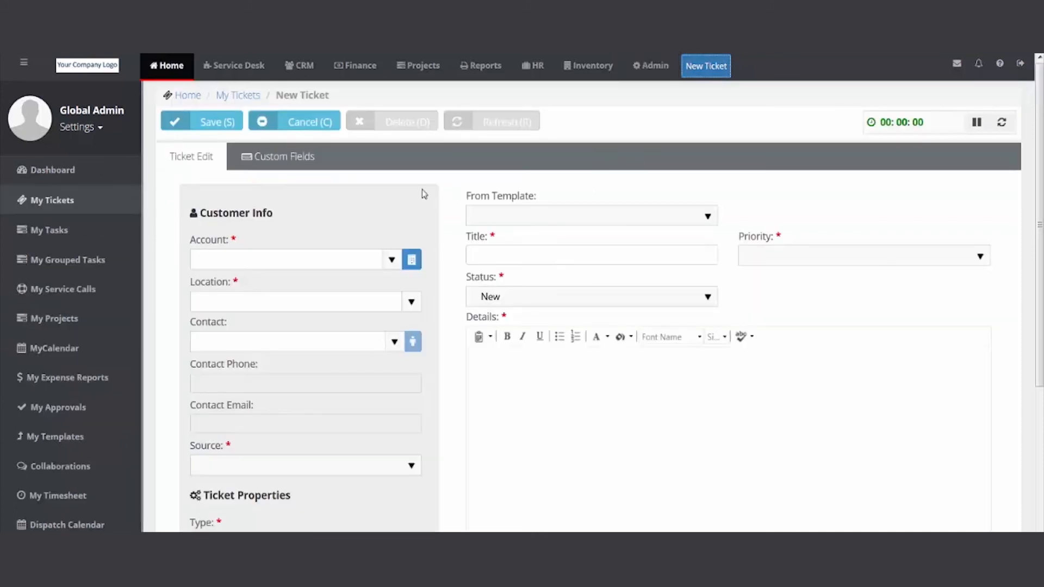
pyautogui.click(392, 259)
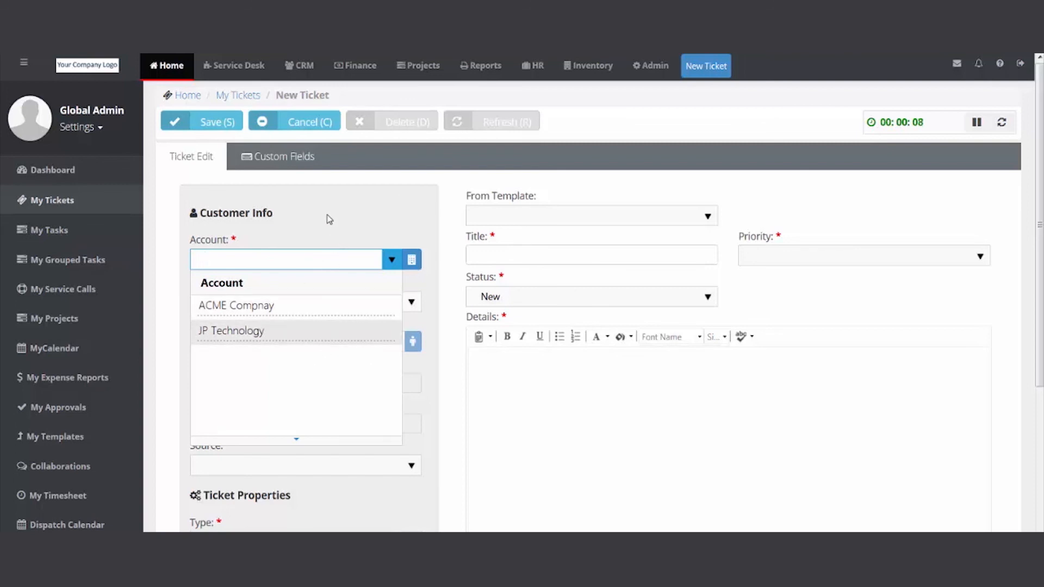
pyautogui.click(315, 124)
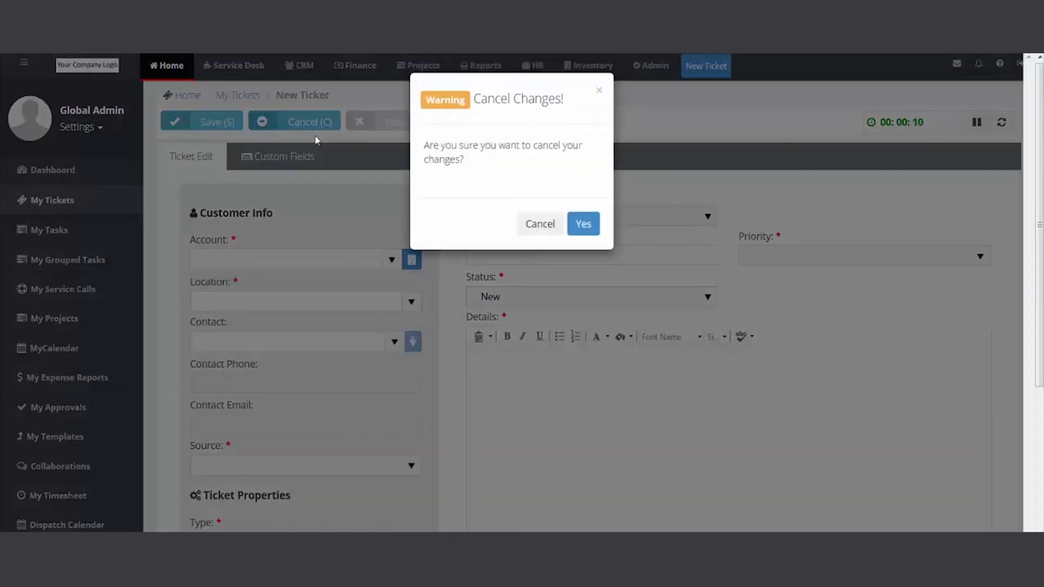
pyautogui.click(582, 223)
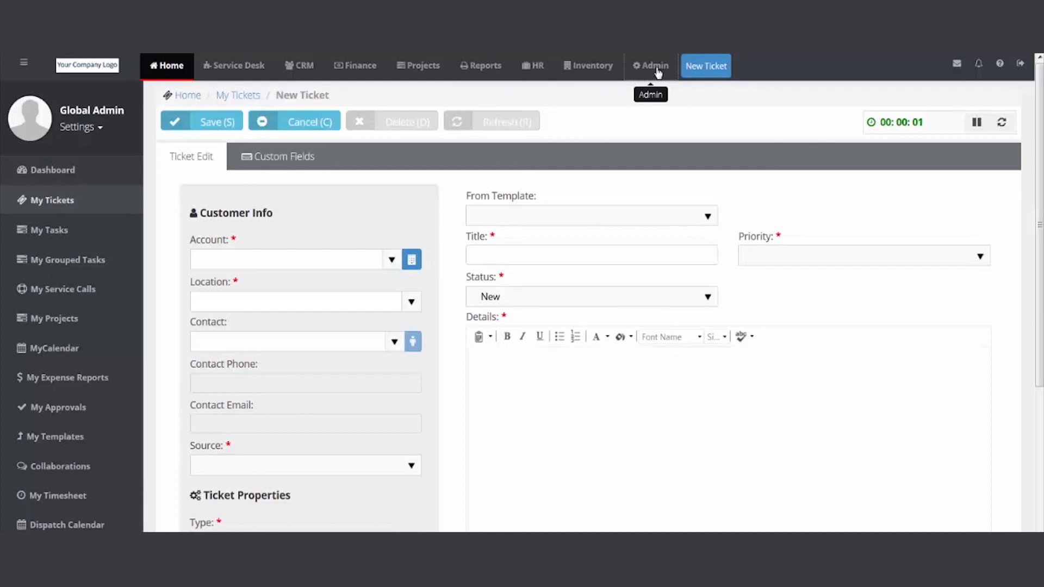
# Return to the Administration Dashboard and expand HR, then Security, to reveal Roles and Scopes
pyautogui.click(657, 72)
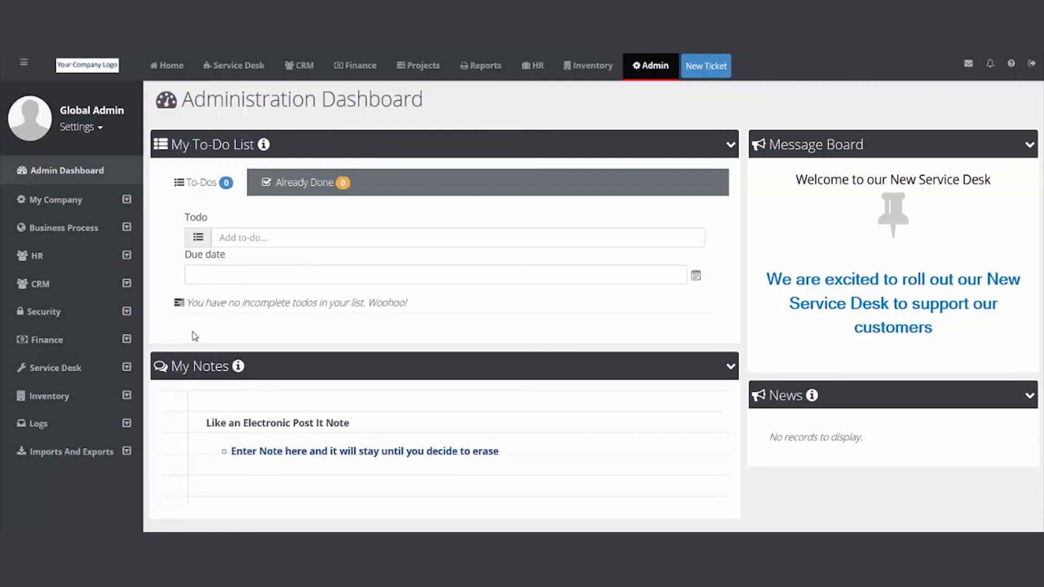
pyautogui.click(25, 255)
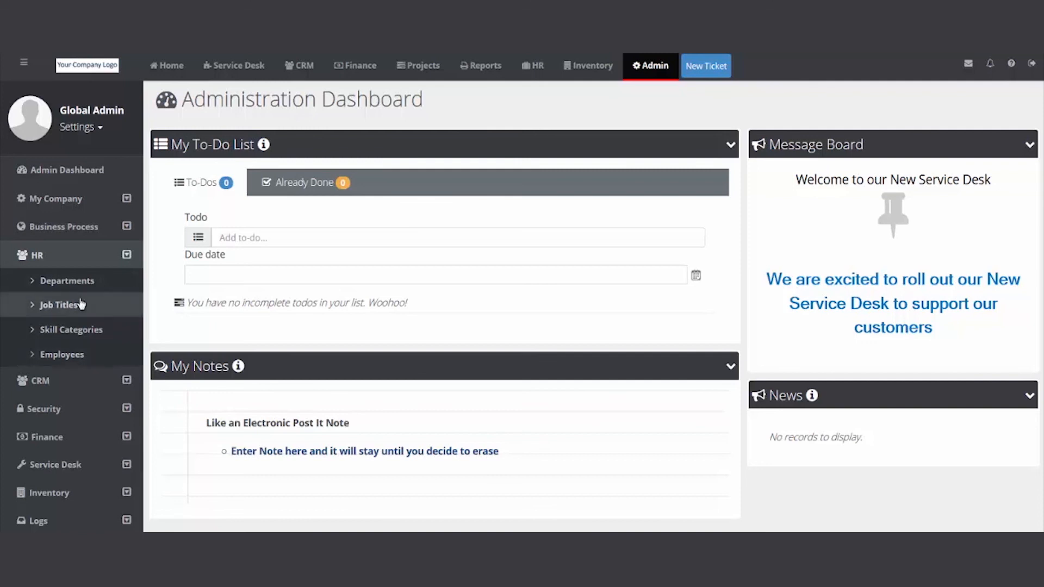
pyautogui.click(124, 411)
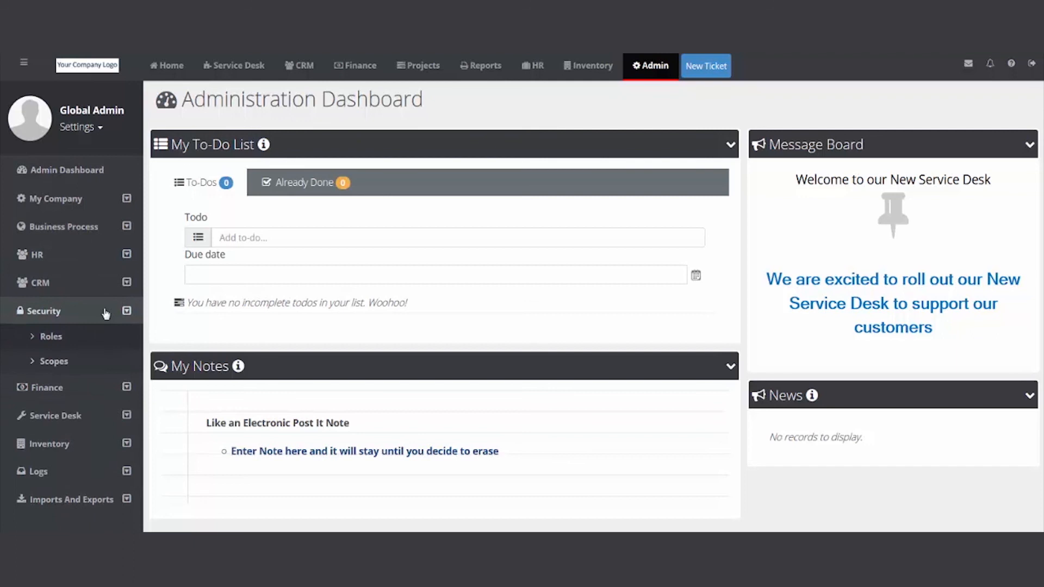